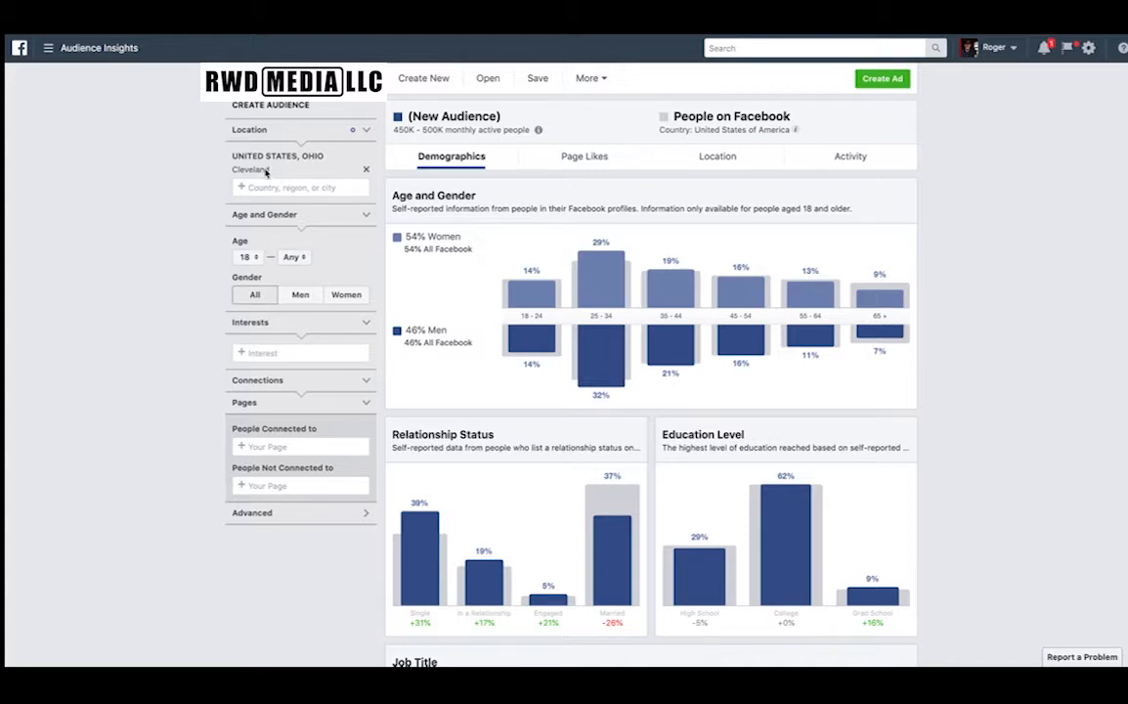
# Clear the audience location and set it to the city of Cleveland, Ohio, United States.
pyautogui.click(366, 170)
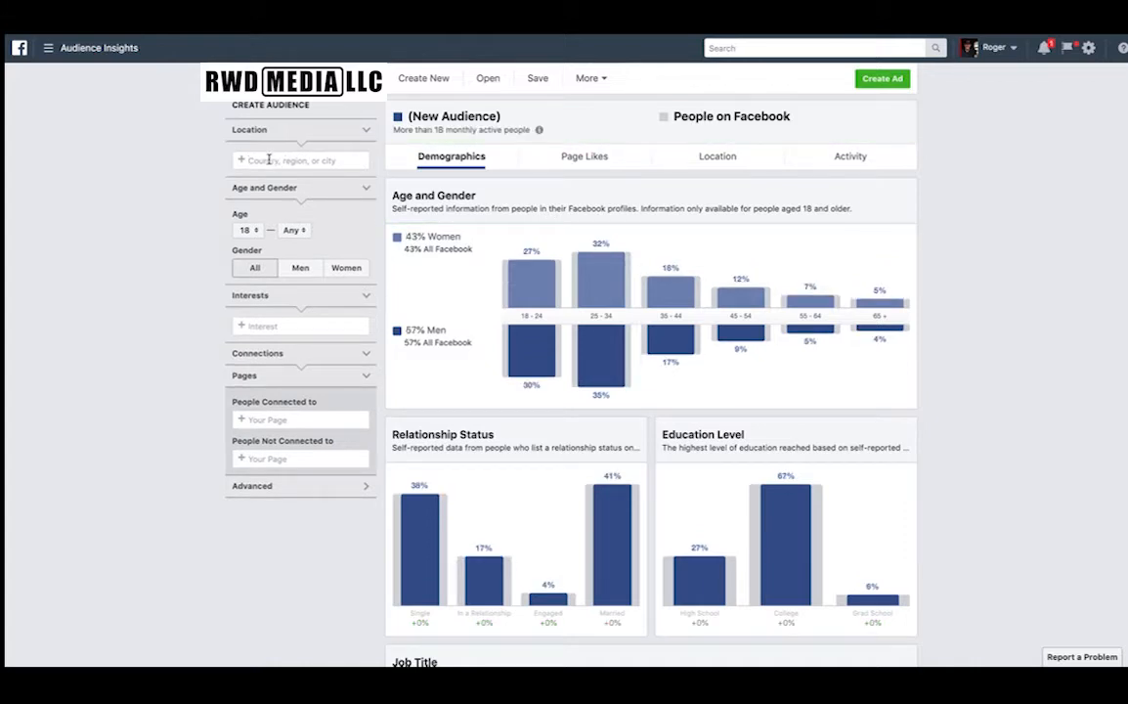
pyautogui.click(269, 159)
pyautogui.write('Clevelan')
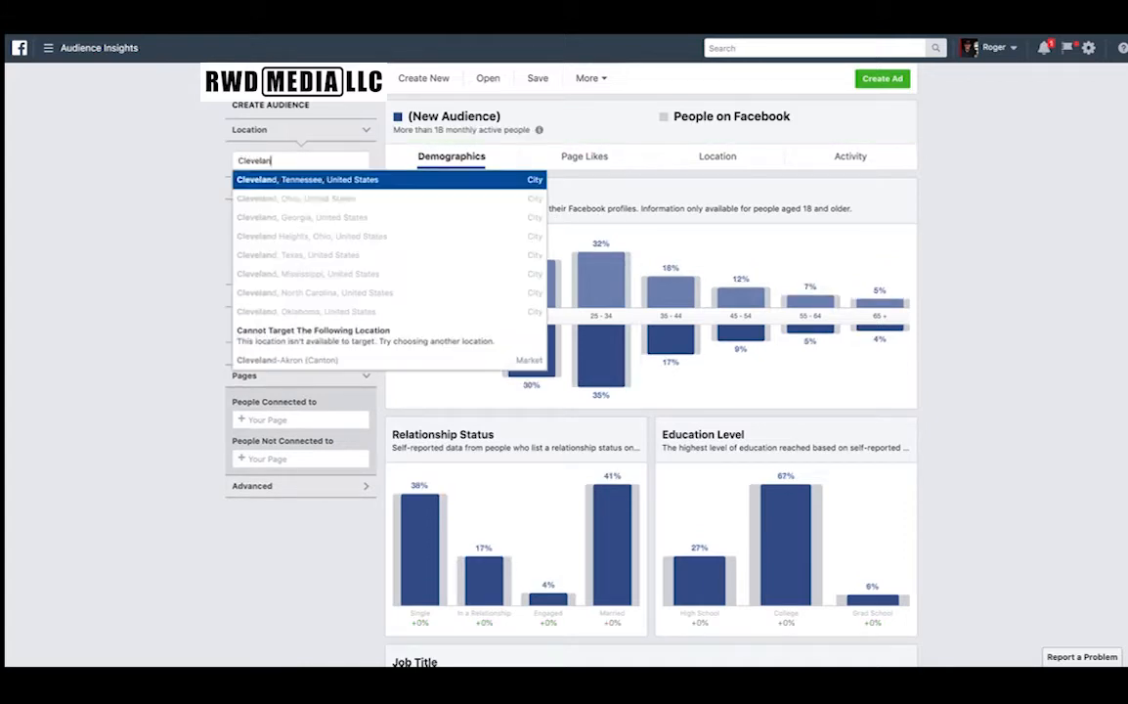
pyautogui.write('d')
pyautogui.click(254, 180)
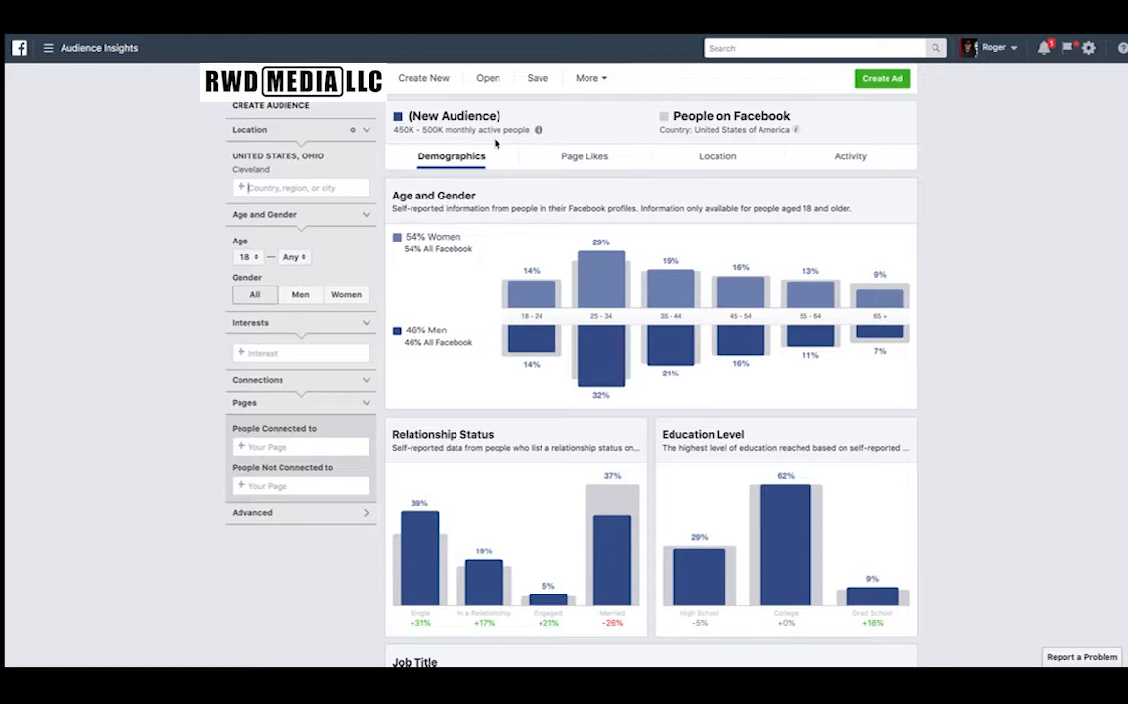
# Add Accounting as an audience interest and inspect the share of men aged 25–34 in the demographics.
pyautogui.click(310, 353)
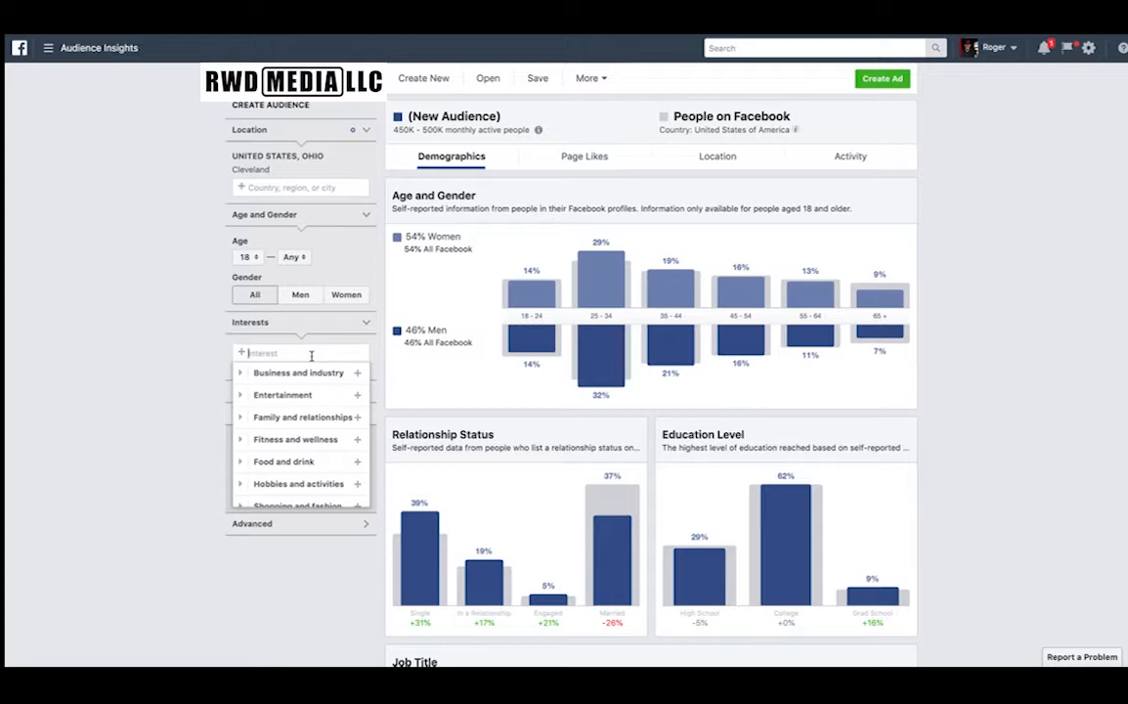
pyautogui.write('accountin')
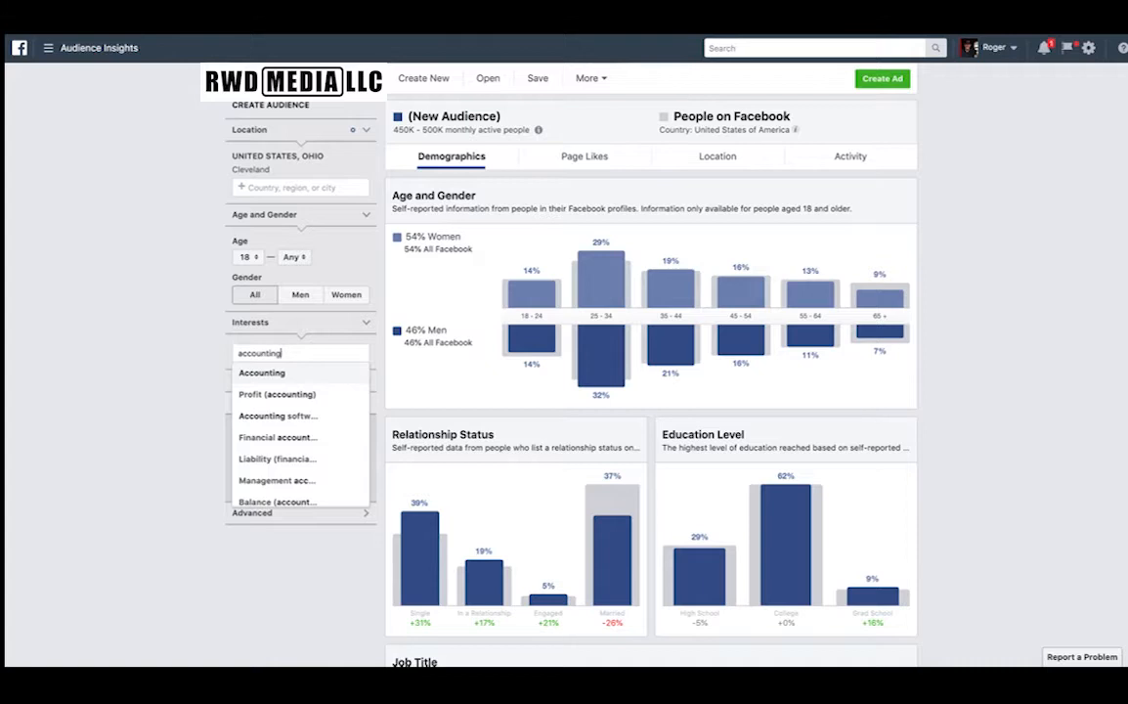
pyautogui.write('g')
pyautogui.click(264, 373)
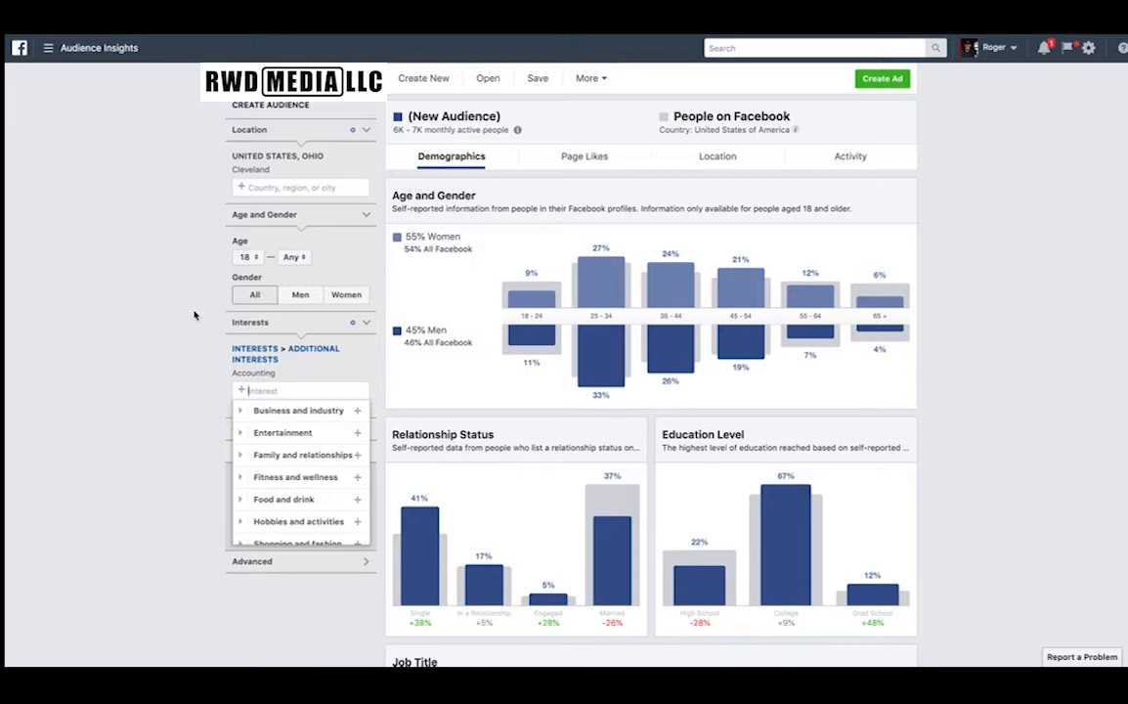
pyautogui.moveTo(590, 381)
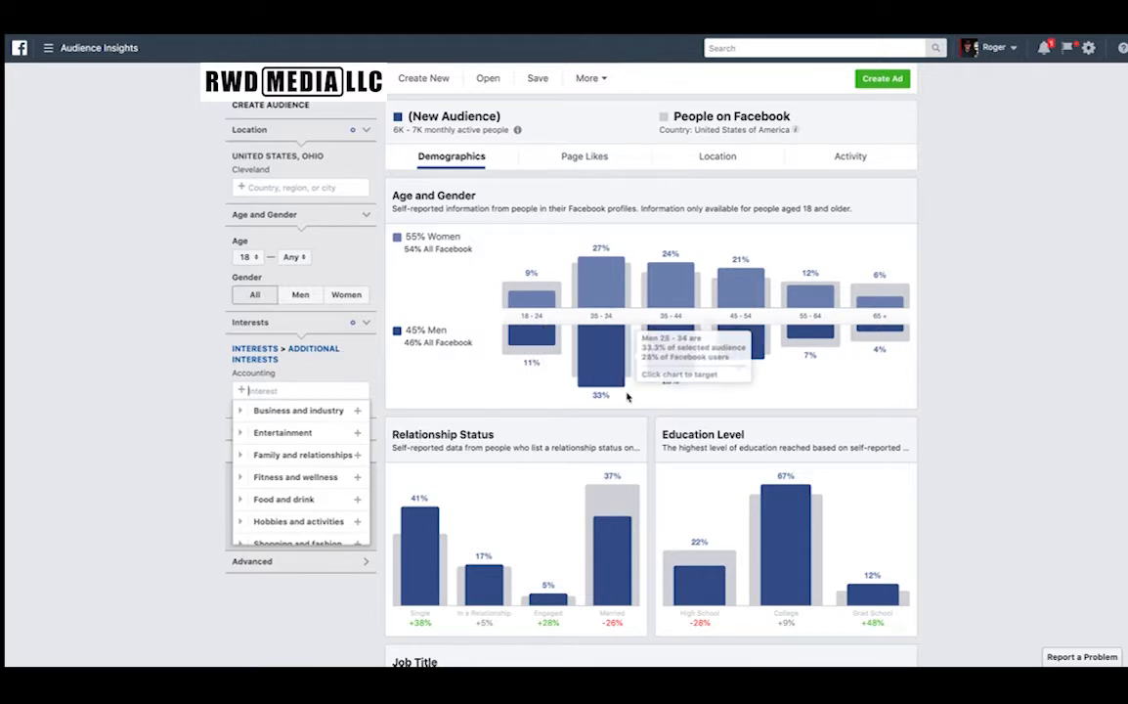
# Replace the Accounting interest with Tax refund and inspect the audience's age and gender breakdown.
pyautogui.click(365, 372)
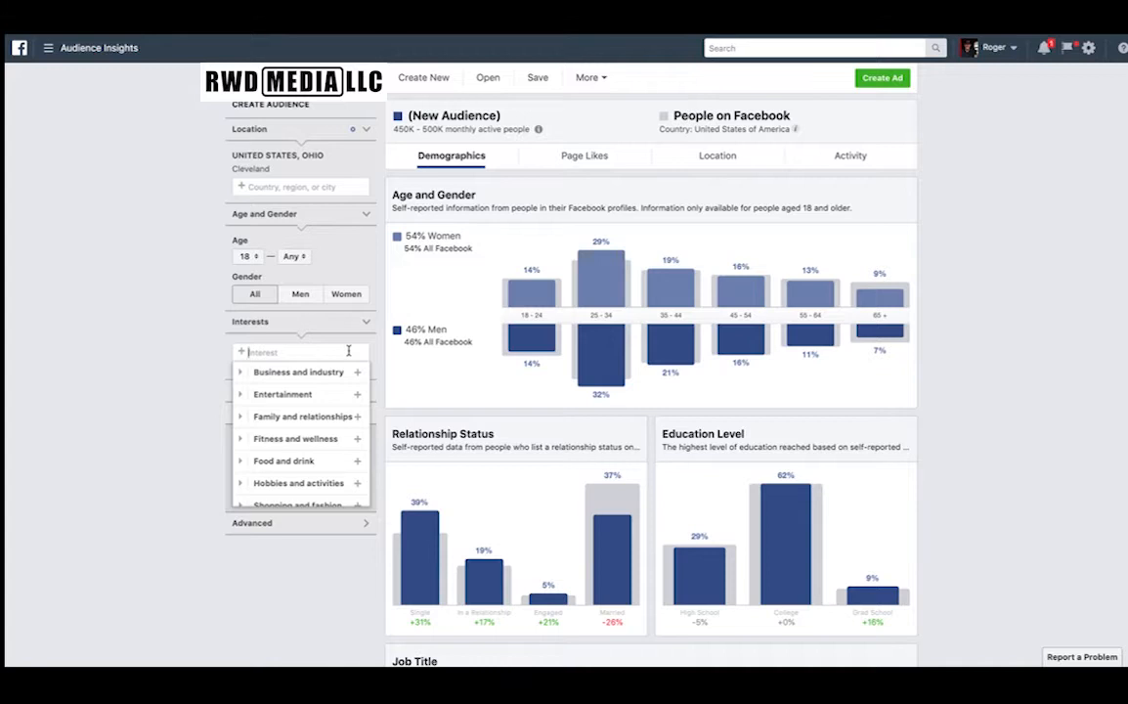
pyautogui.write('Tax refund')
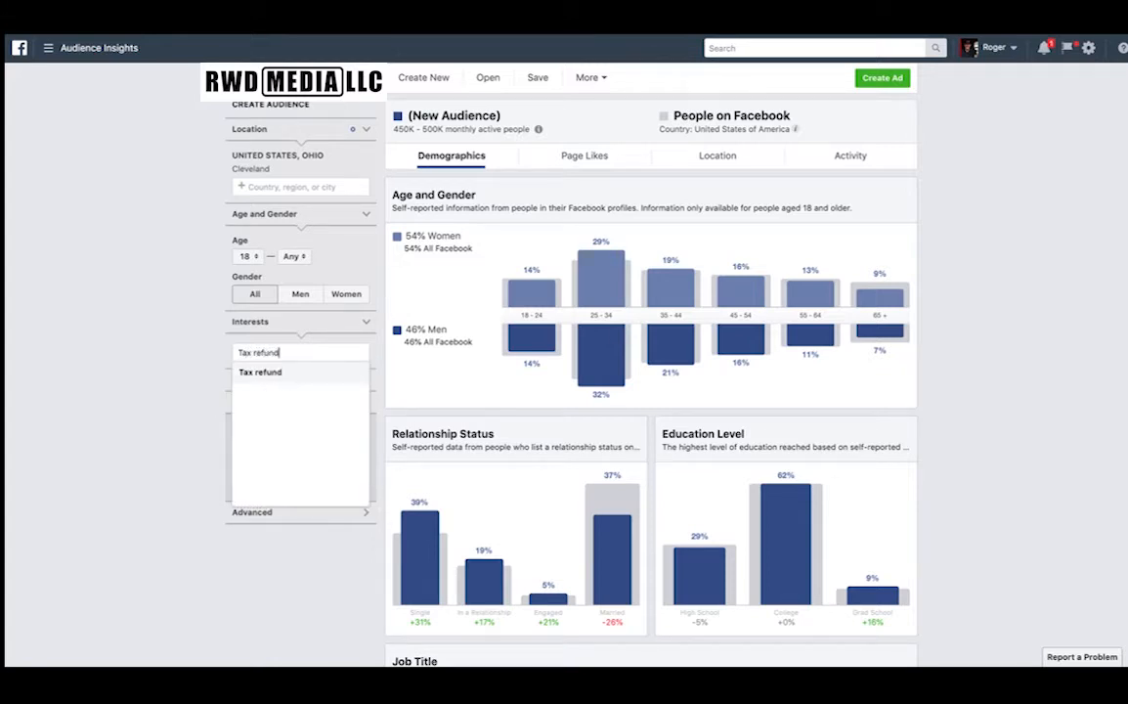
pyautogui.click(293, 372)
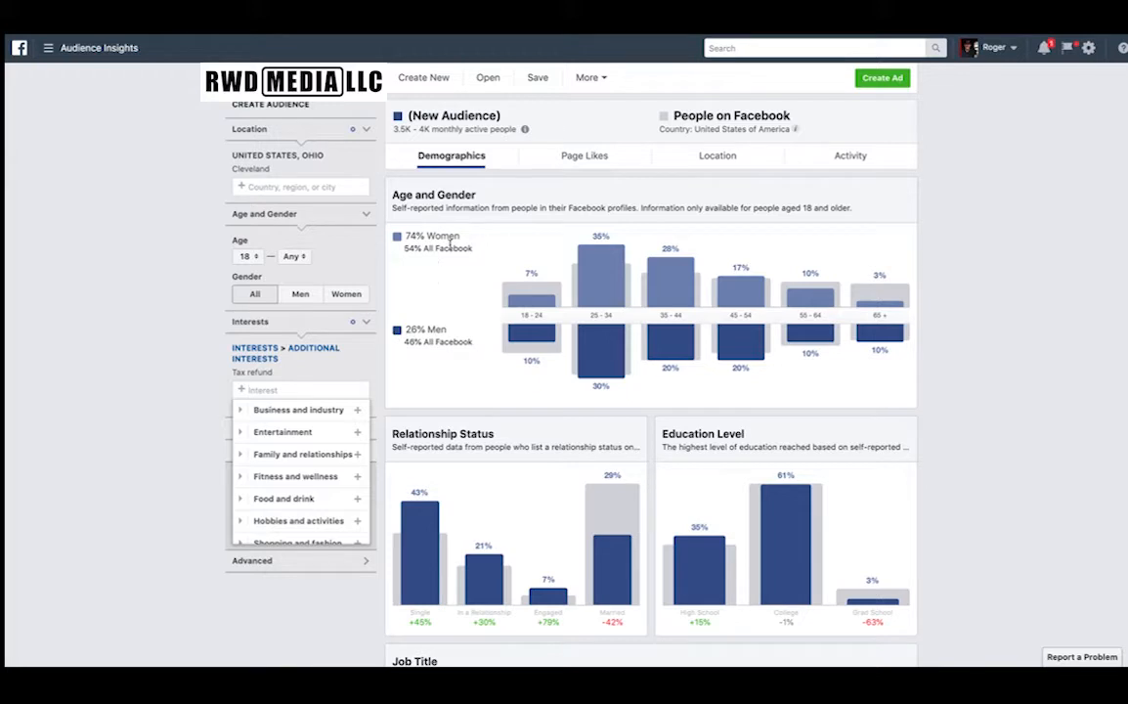
pyautogui.moveTo(524, 254)
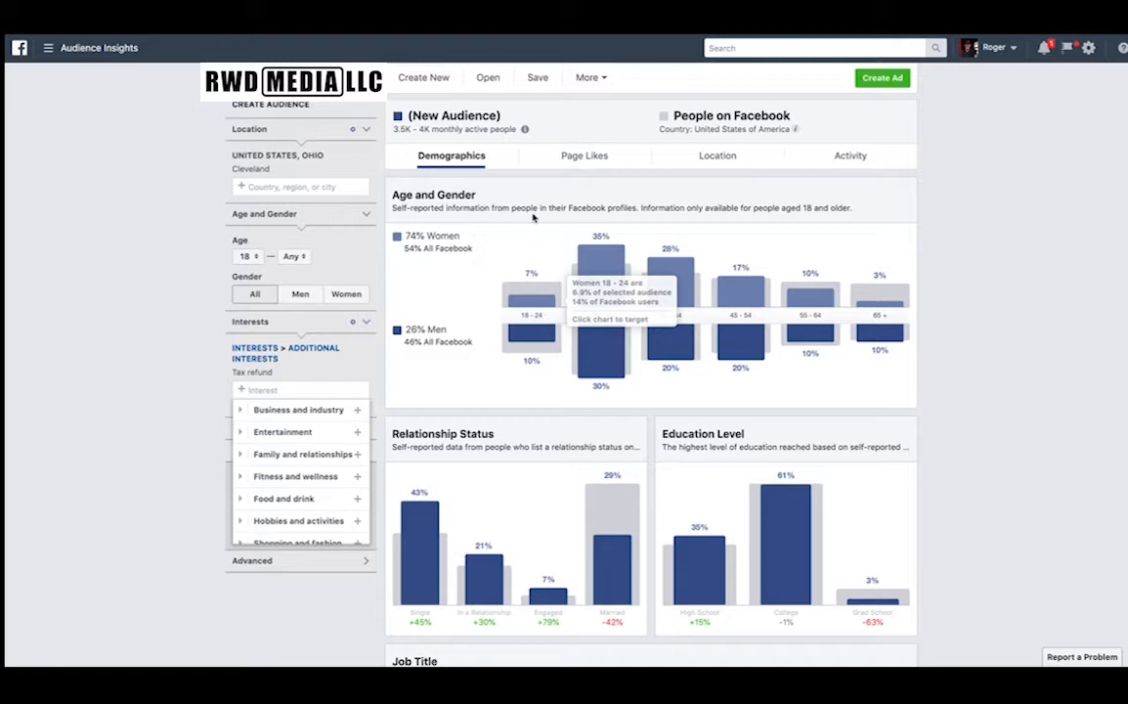
pyautogui.moveTo(600, 336)
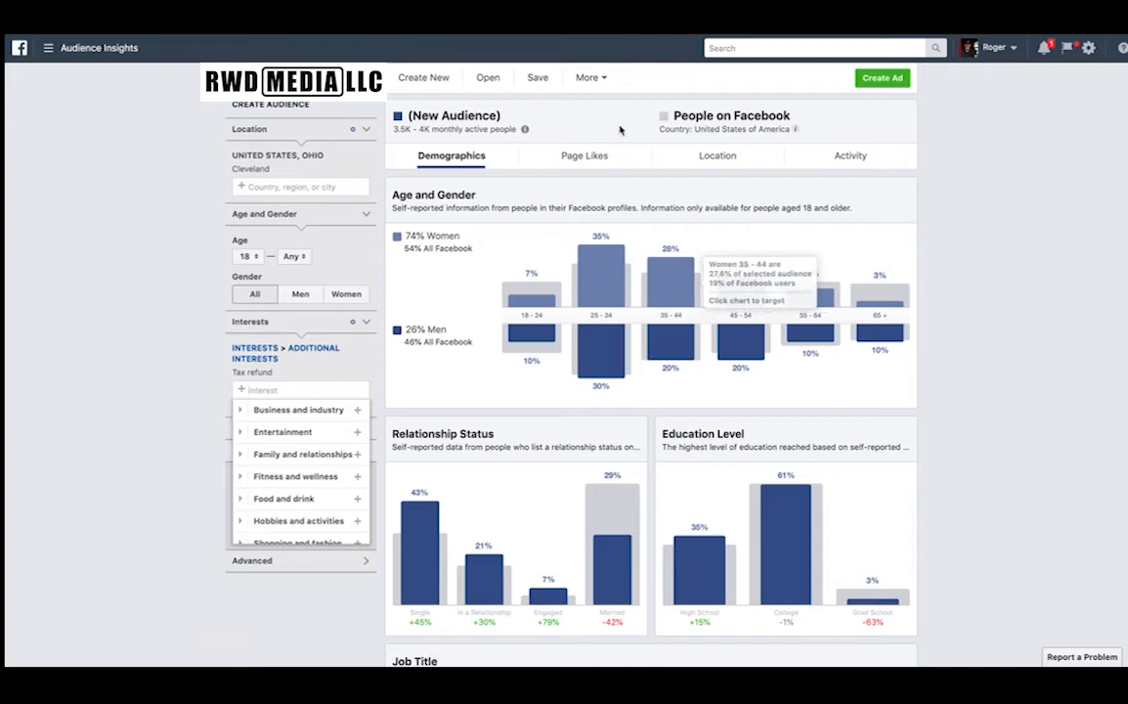
# Review the top categories and relevant pages liked by the Cleveland audience interested in Tax refund.
pyautogui.click(603, 160)
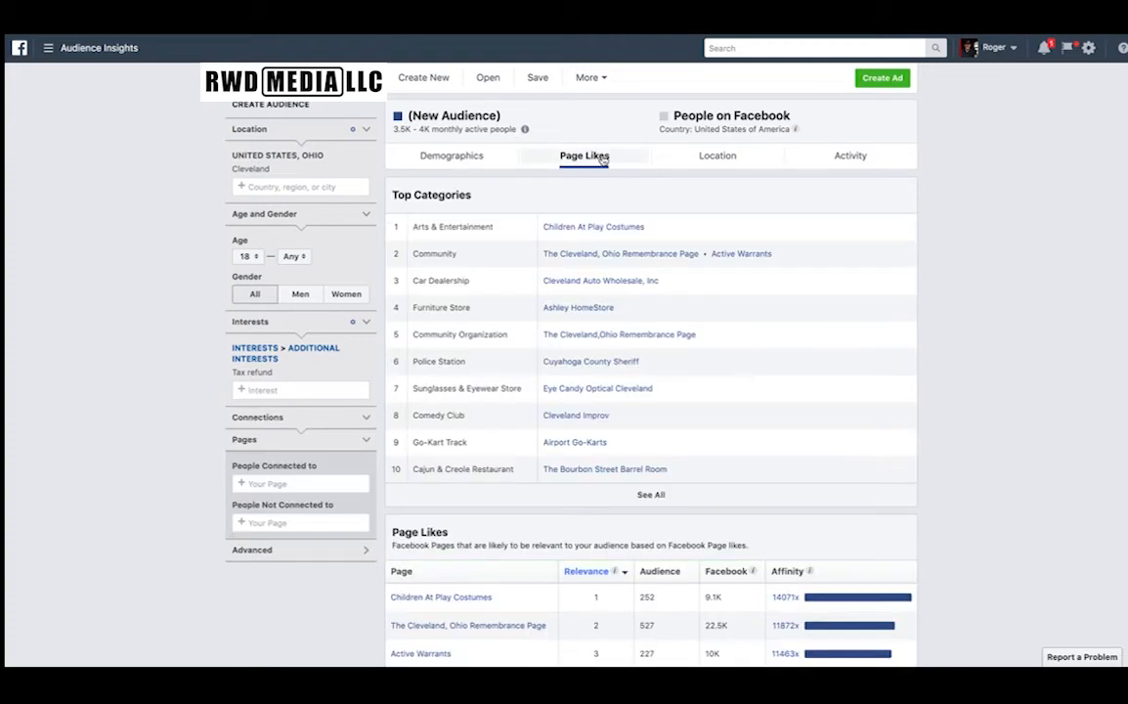
pyautogui.scroll(-1, 707, 387)
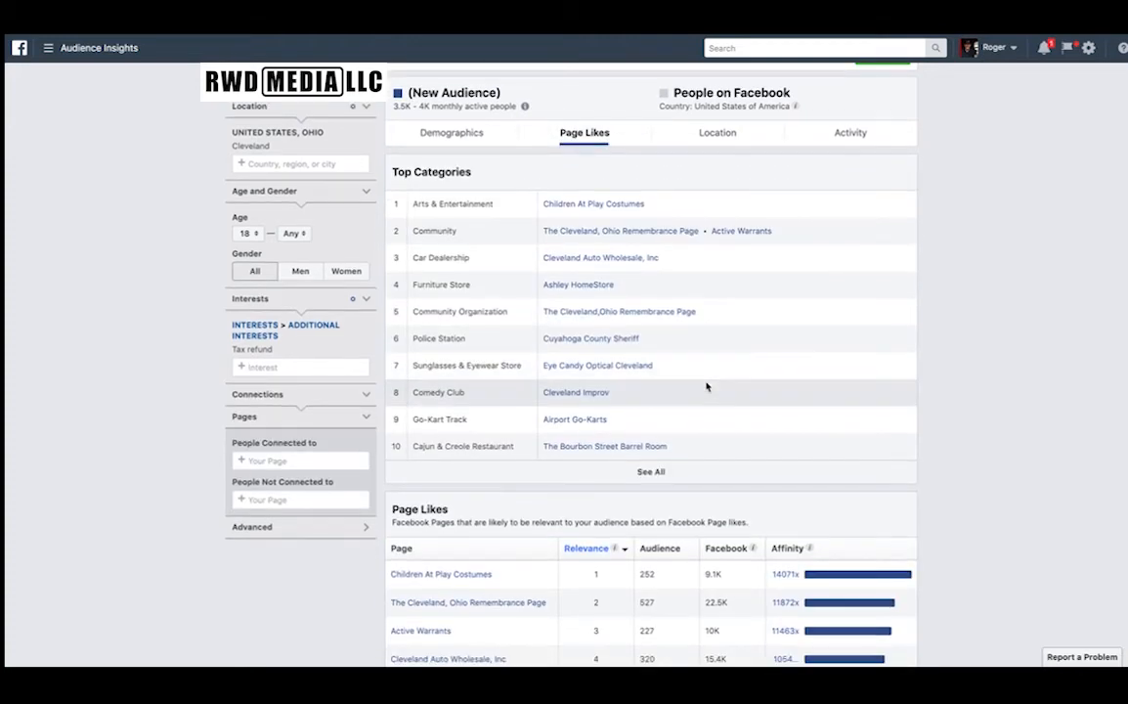
pyautogui.scroll(-3, 706, 387)
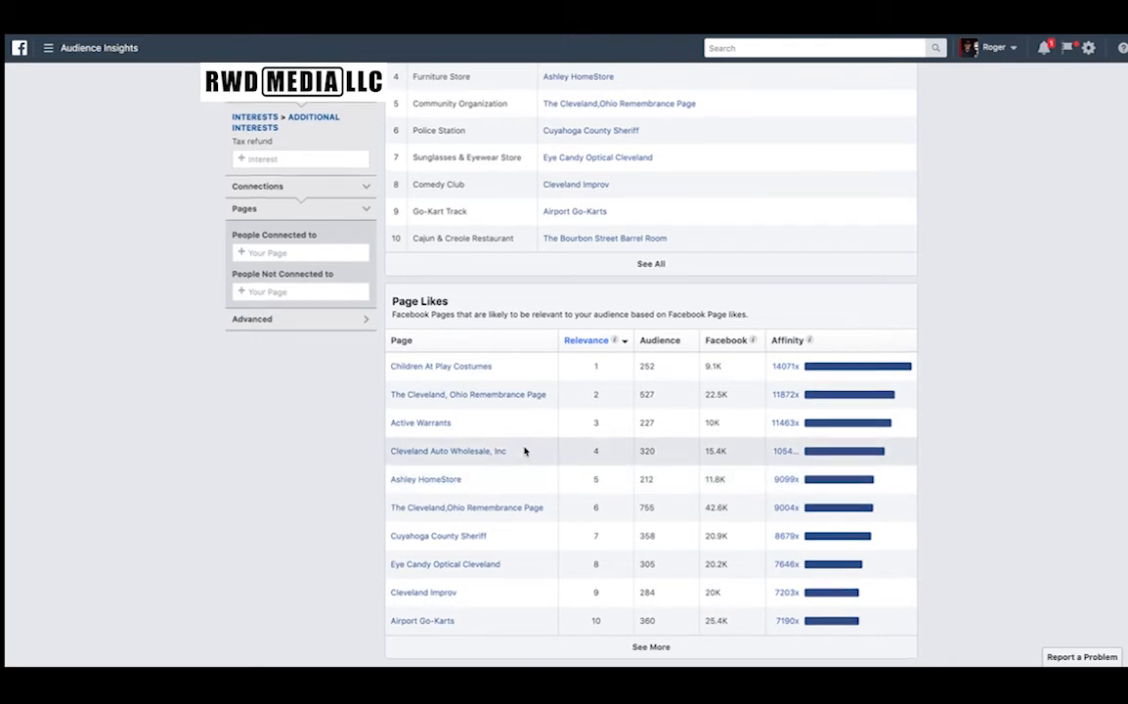
pyautogui.scroll(3, 547, 410)
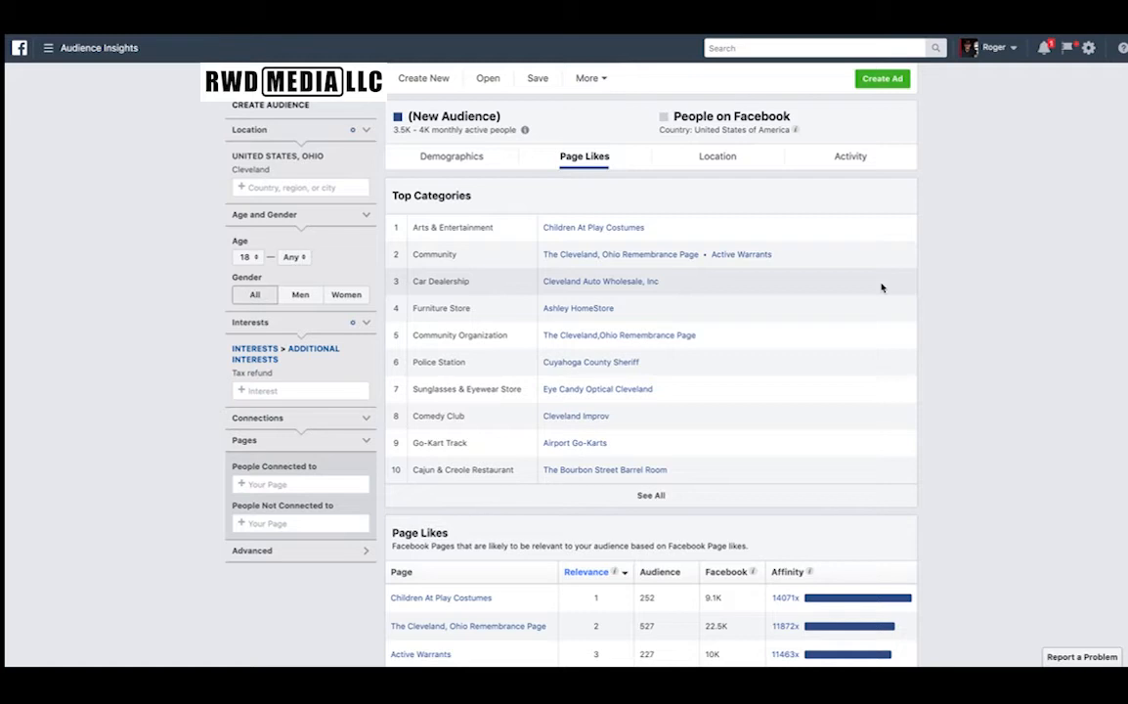
# Show the audience's location breakdown and change the target location from Cleveland to the whole United States.
pyautogui.click(717, 160)
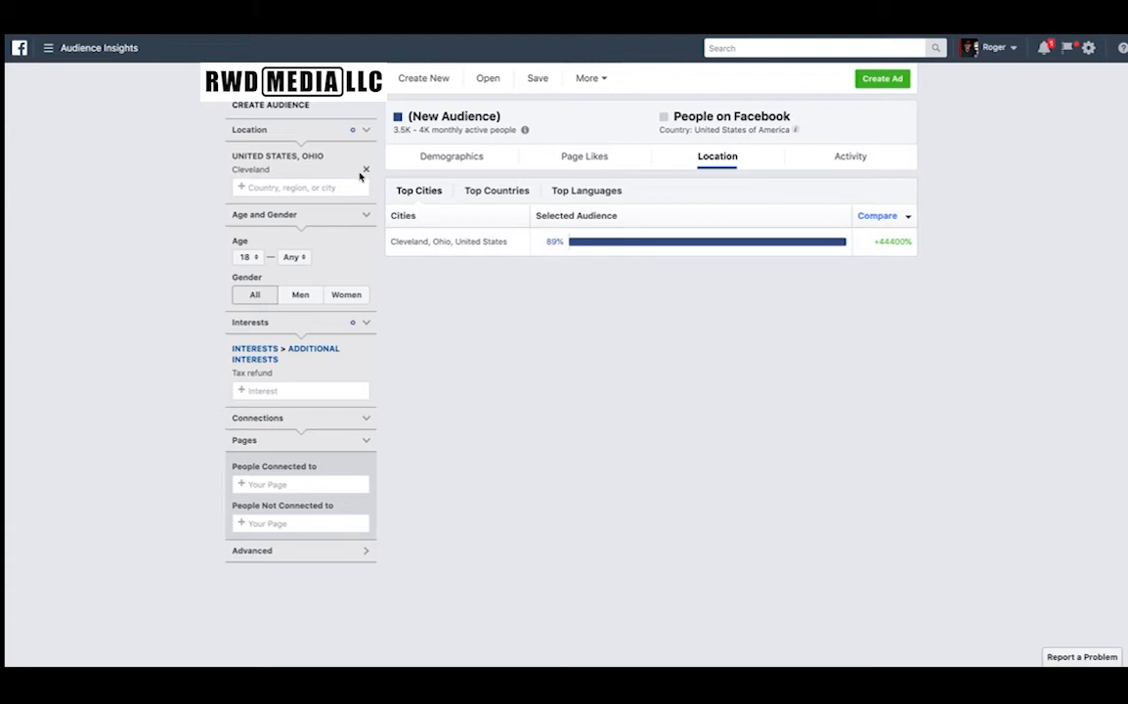
pyautogui.click(367, 171)
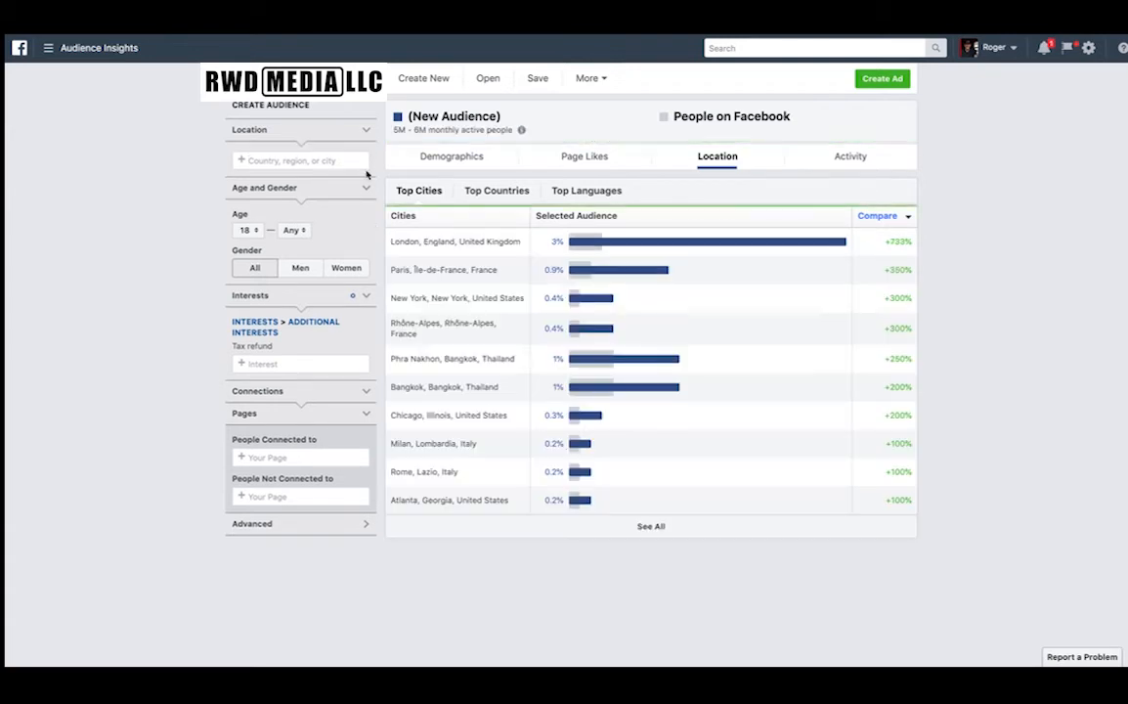
pyautogui.write('United')
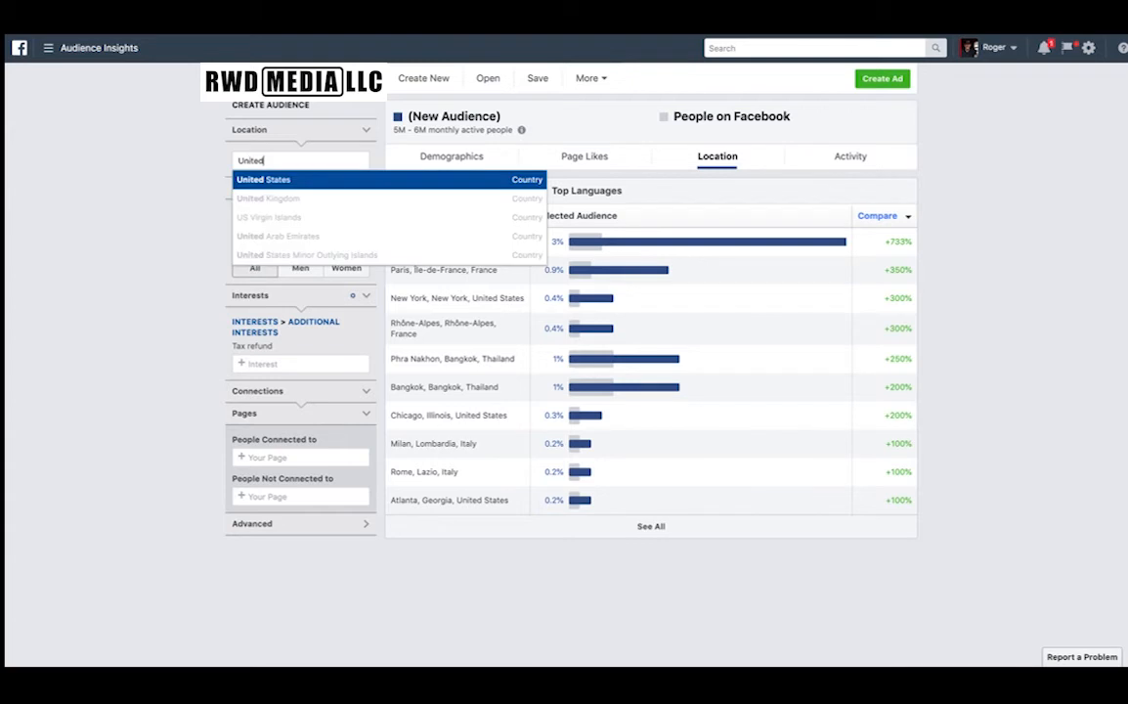
pyautogui.click(333, 180)
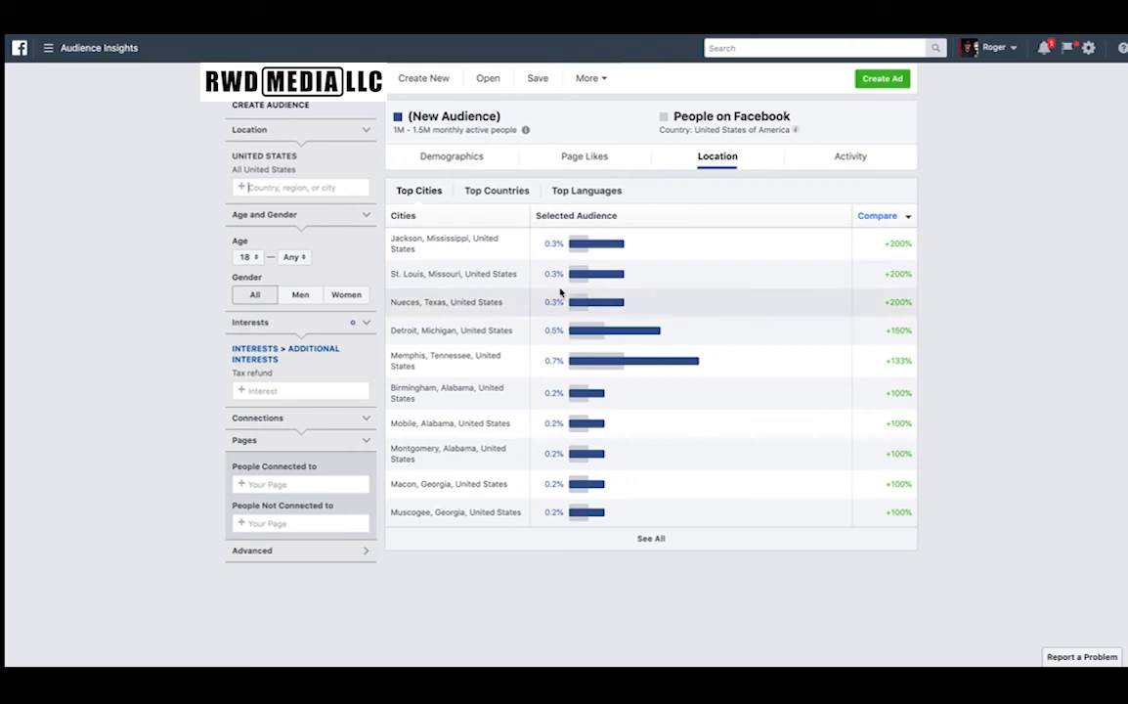
# Expand the full list of top cities and compare the selected audience's share across United States cities.
pyautogui.click(654, 543)
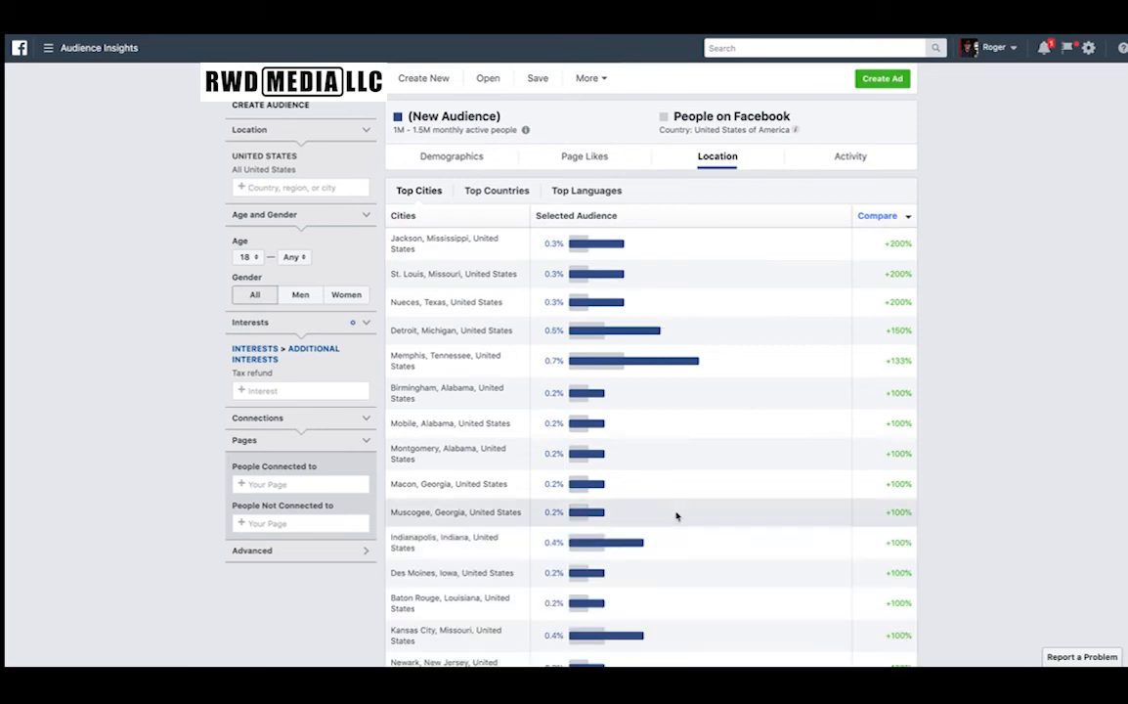
pyautogui.scroll(-3, 684, 435)
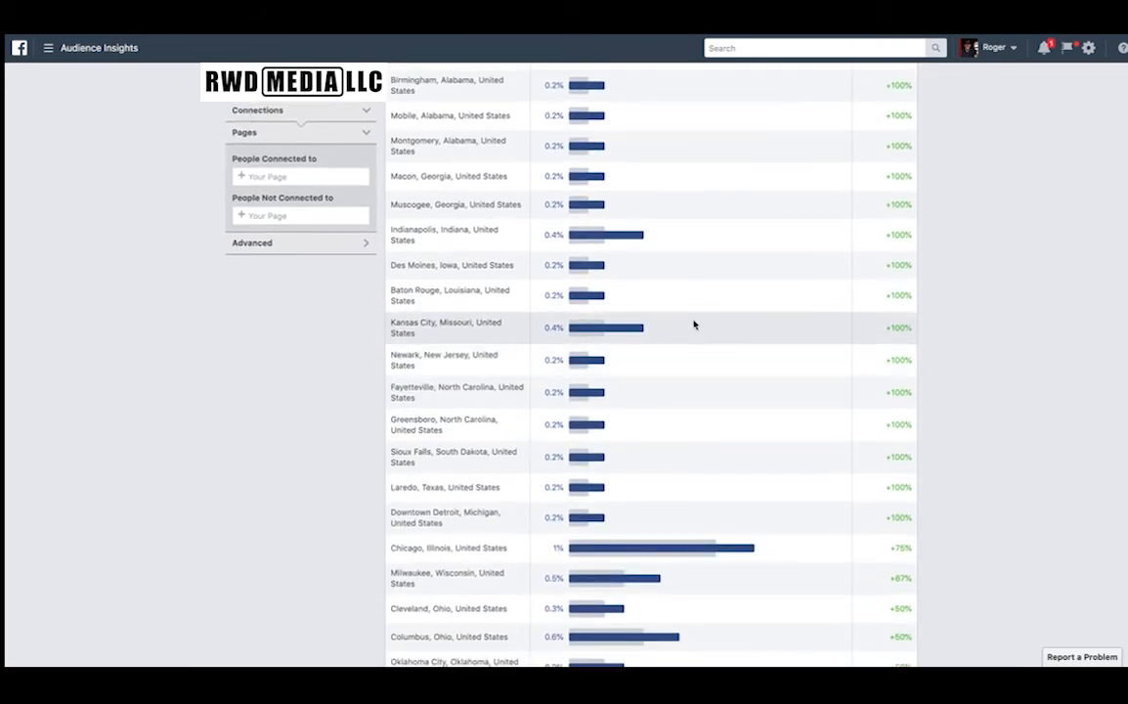
pyautogui.moveTo(725, 542)
pyautogui.scroll(3, 730, 508)
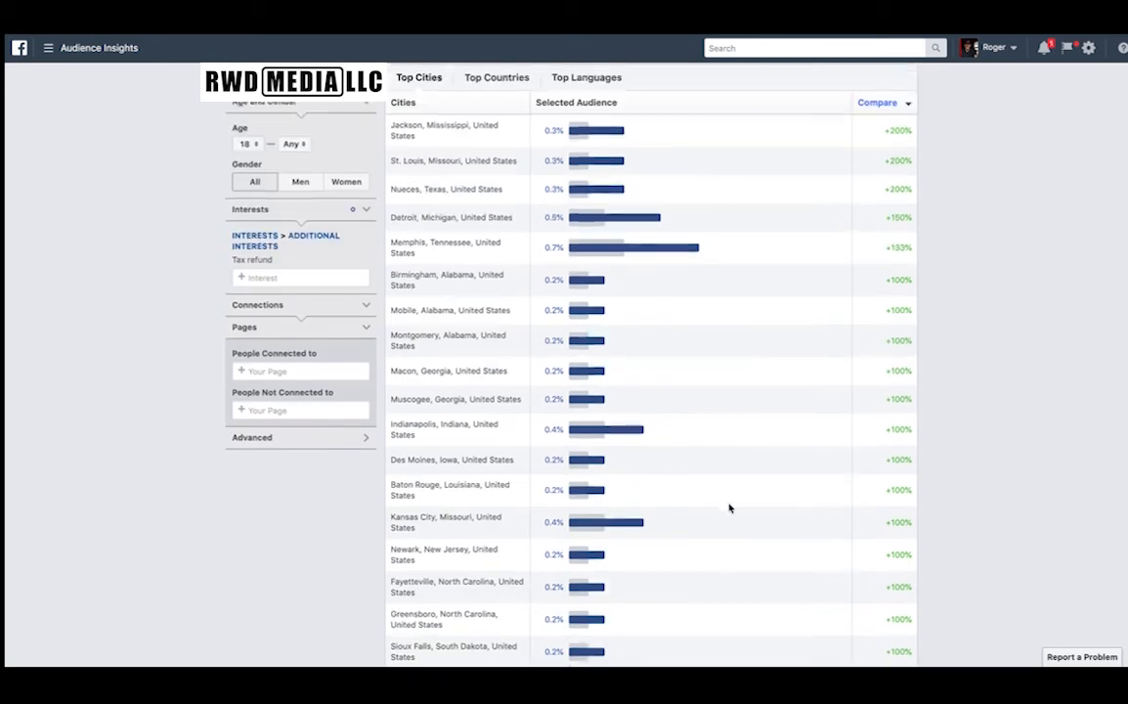
pyautogui.scroll(-5, 729, 508)
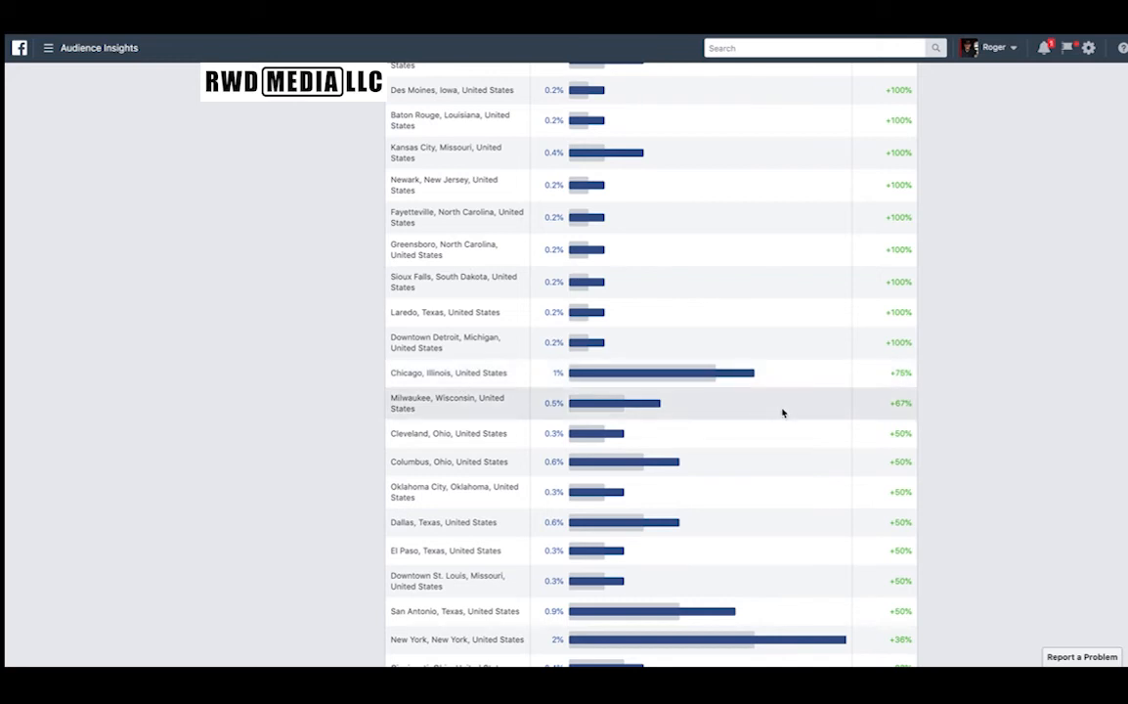
pyautogui.scroll(-1, 792, 458)
pyautogui.scroll(-4, 792, 459)
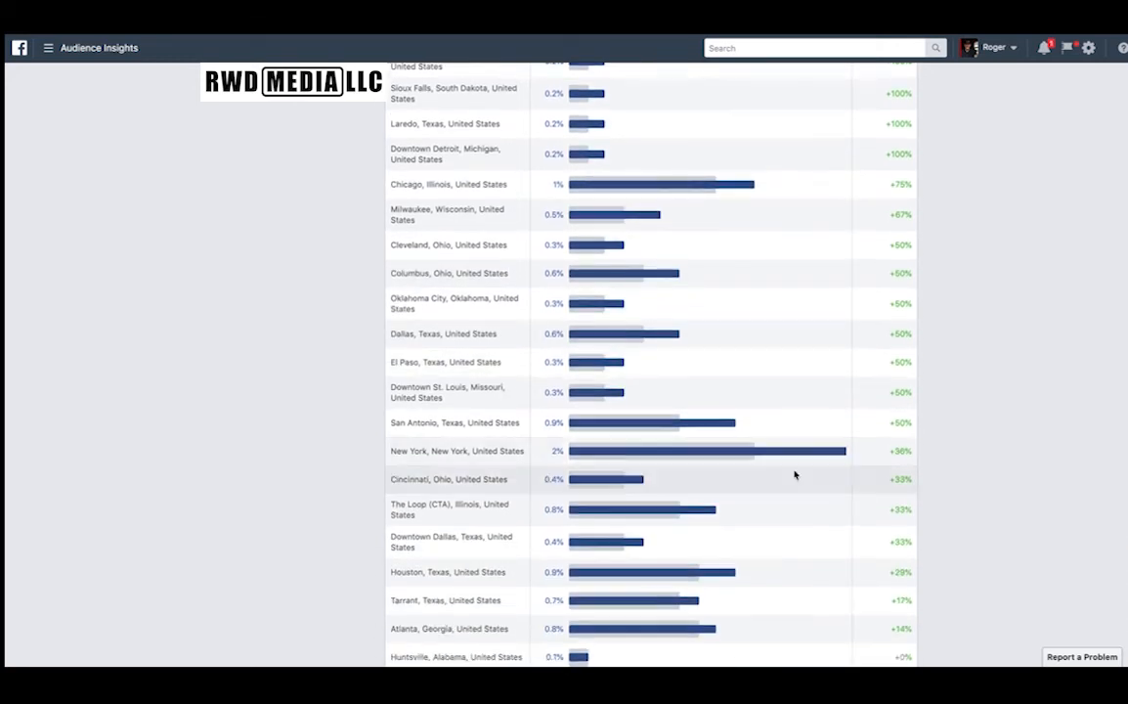
pyautogui.scroll(-5, 787, 462)
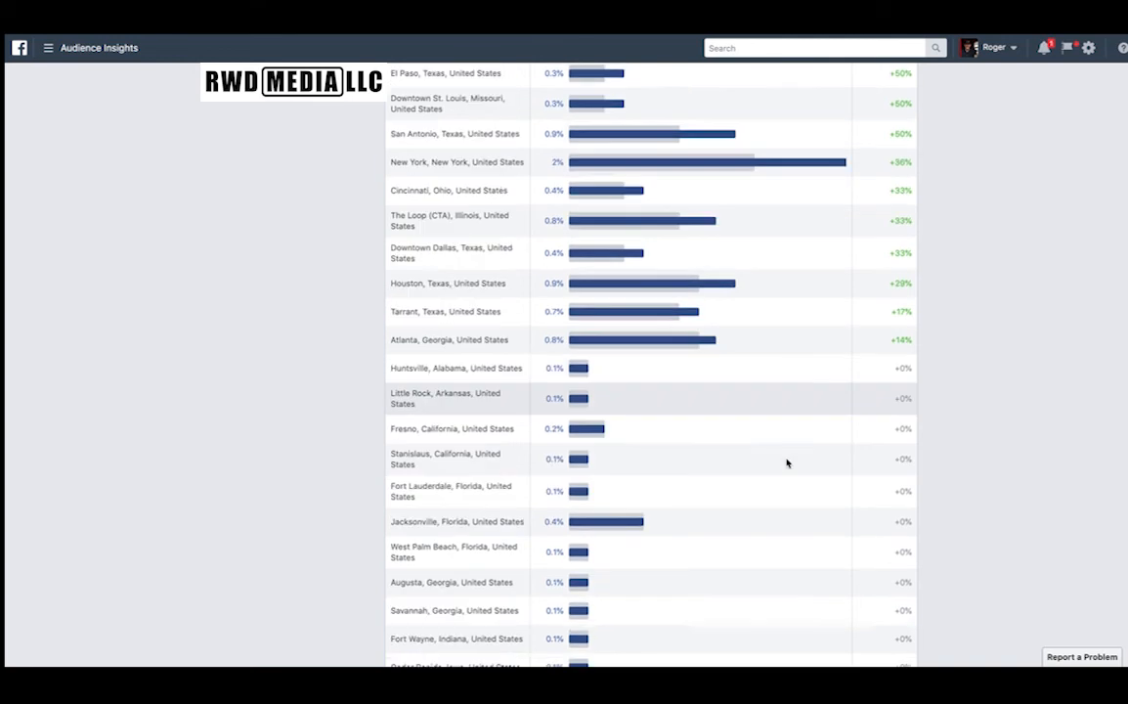
pyautogui.scroll(5, 786, 462)
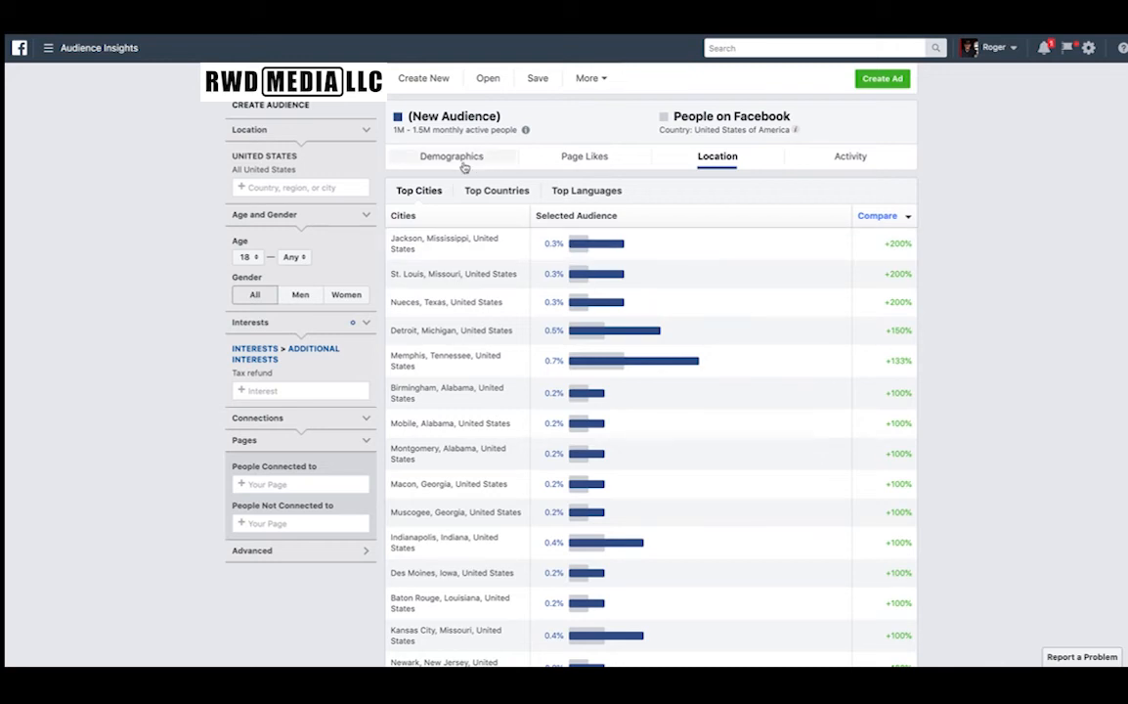
# Return to the audience demographics and replace the Tax refund interest with Wedding photography.
pyautogui.scroll(-1, 465, 168)
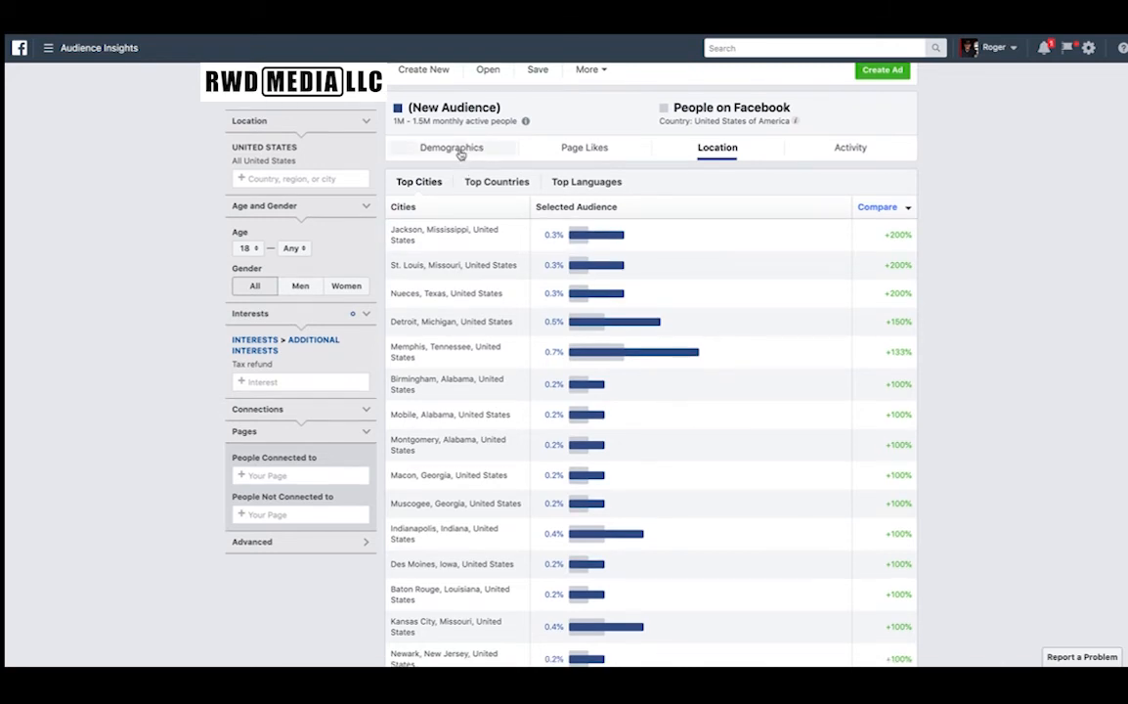
pyautogui.click(460, 152)
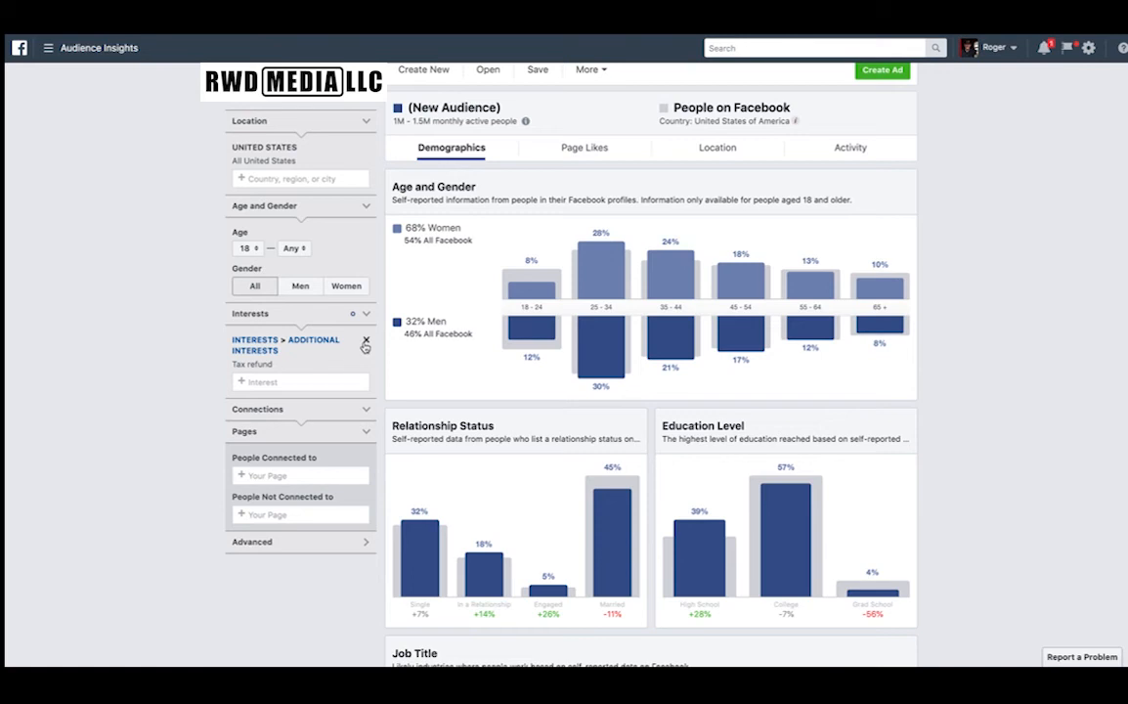
pyautogui.click(365, 340)
pyautogui.click(350, 344)
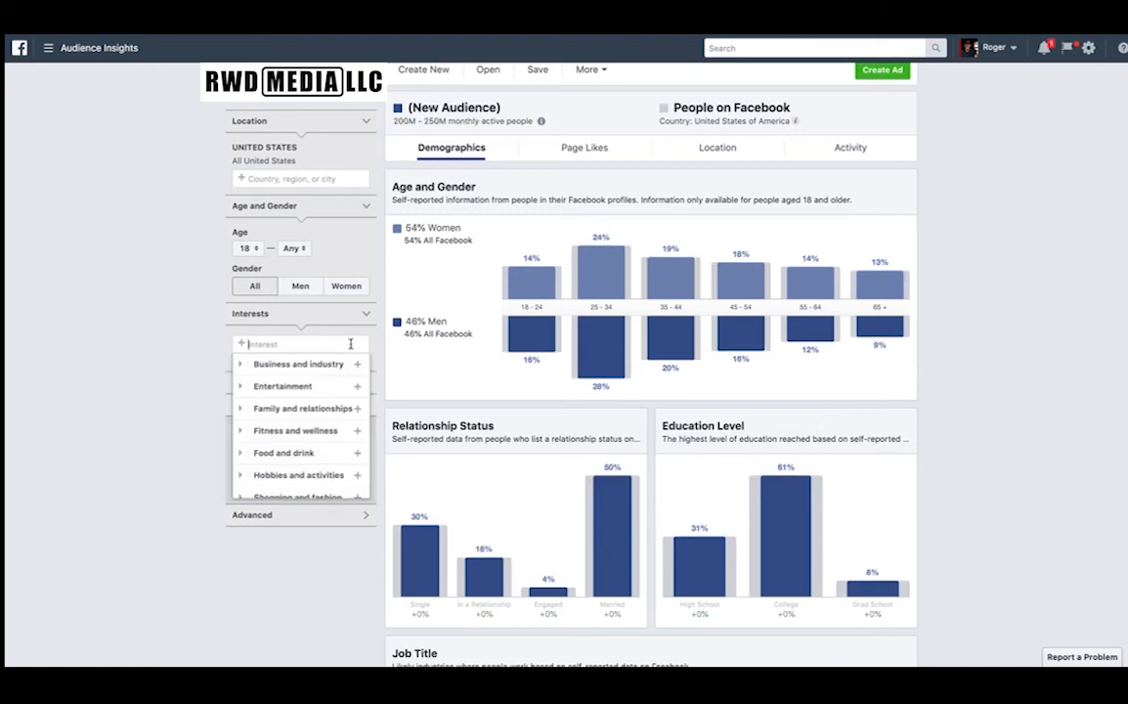
pyautogui.write('wedding')
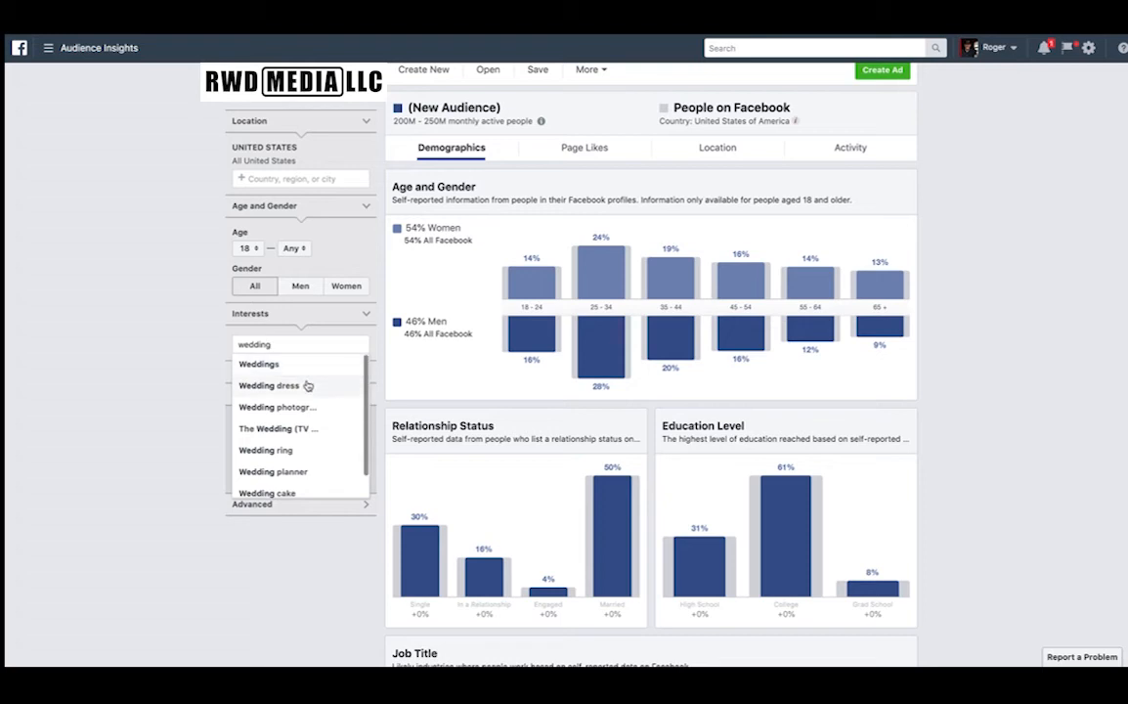
pyautogui.click(300, 409)
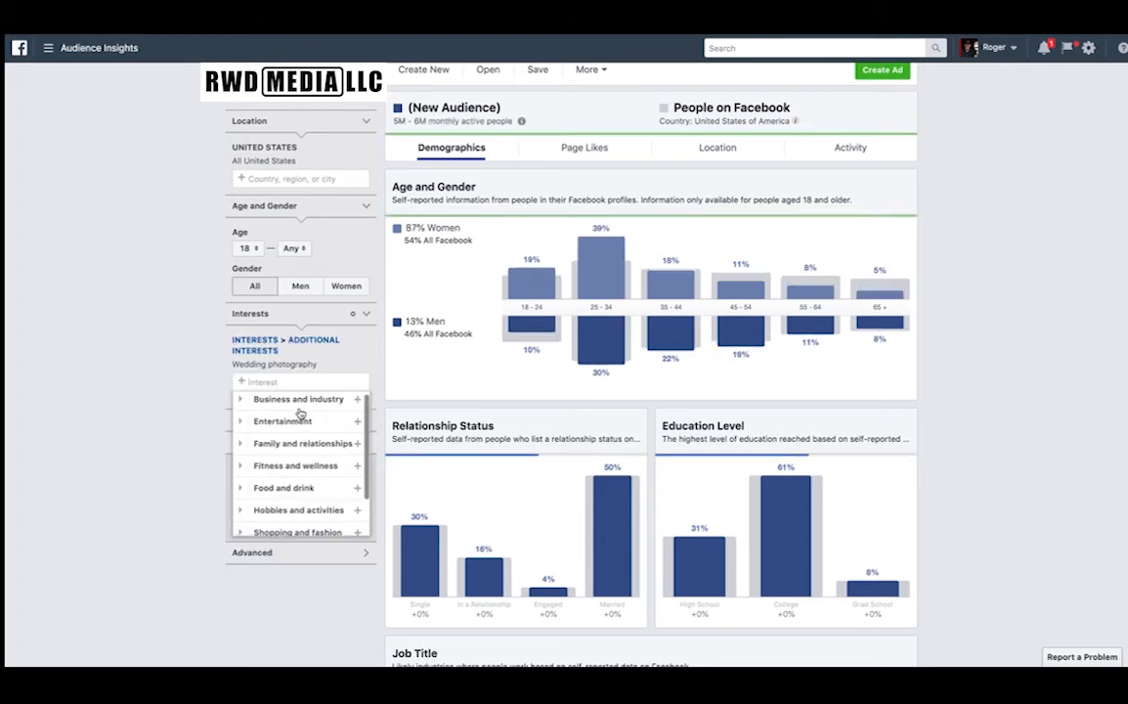
pyautogui.click(188, 333)
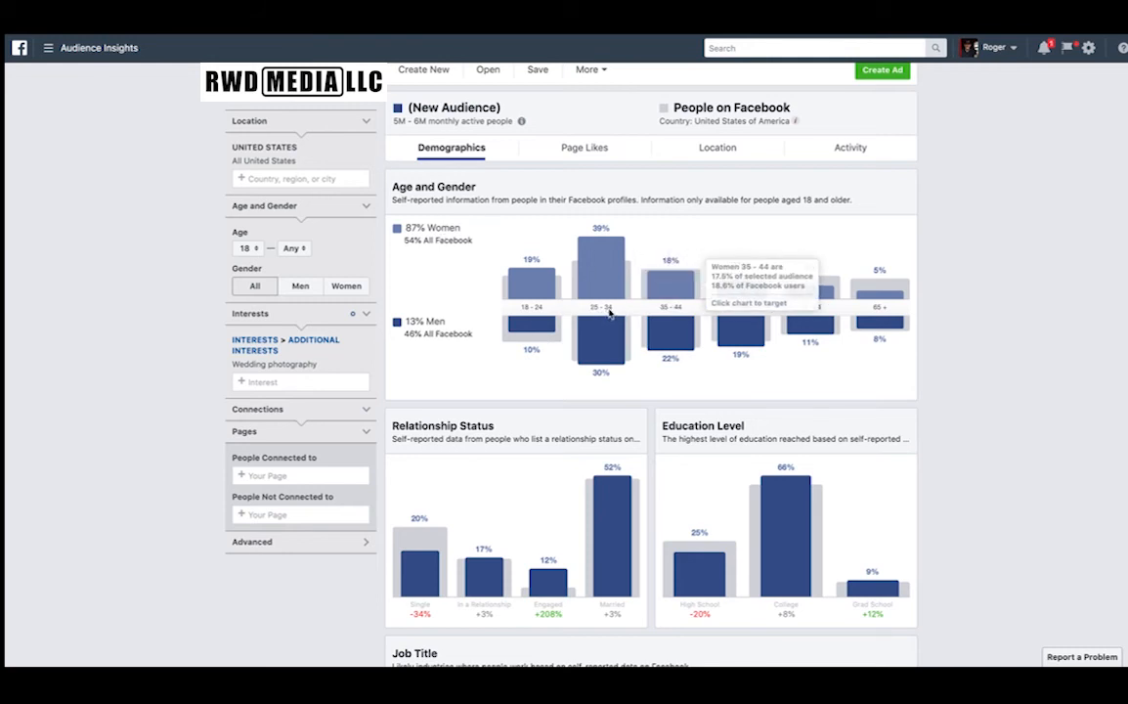
# Review the top categories and relevant pages liked by the Wedding photography audience.
pyautogui.click(593, 148)
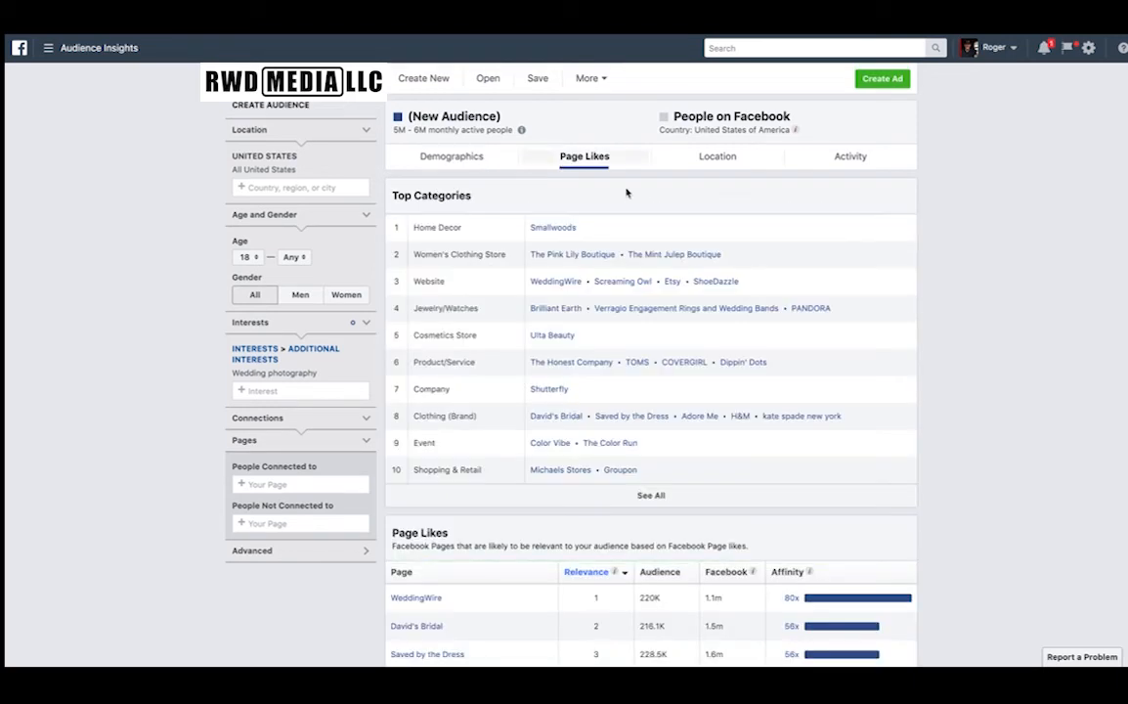
pyautogui.scroll(-1, 680, 326)
pyautogui.scroll(-3, 681, 325)
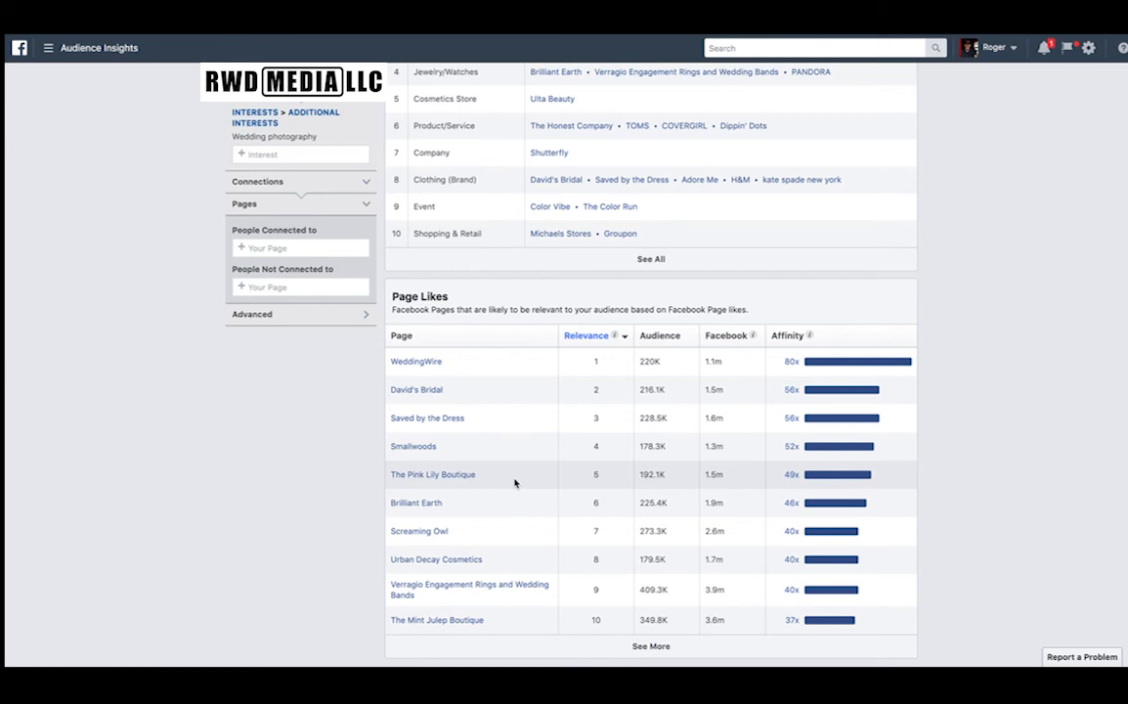
# Narrow the Wedding photography audience's target location to the city of Charlotte, North Carolina, United States.
pyautogui.scroll(3, 573, 308)
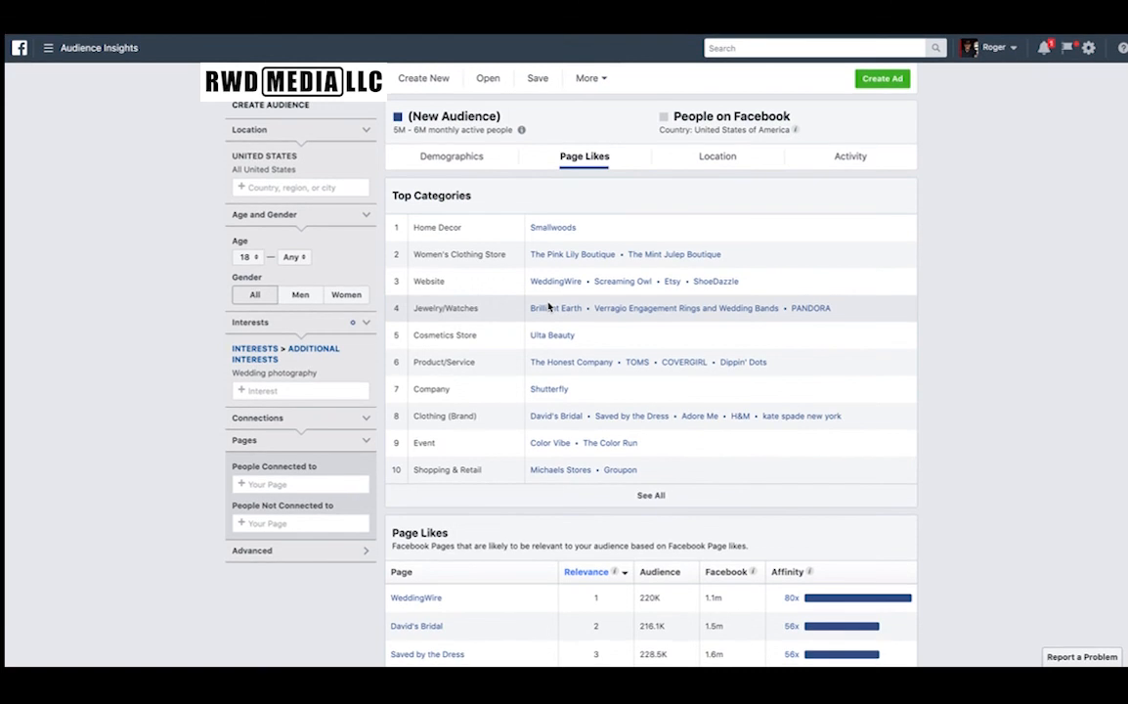
pyautogui.click(341, 189)
pyautogui.write('Charlotte')
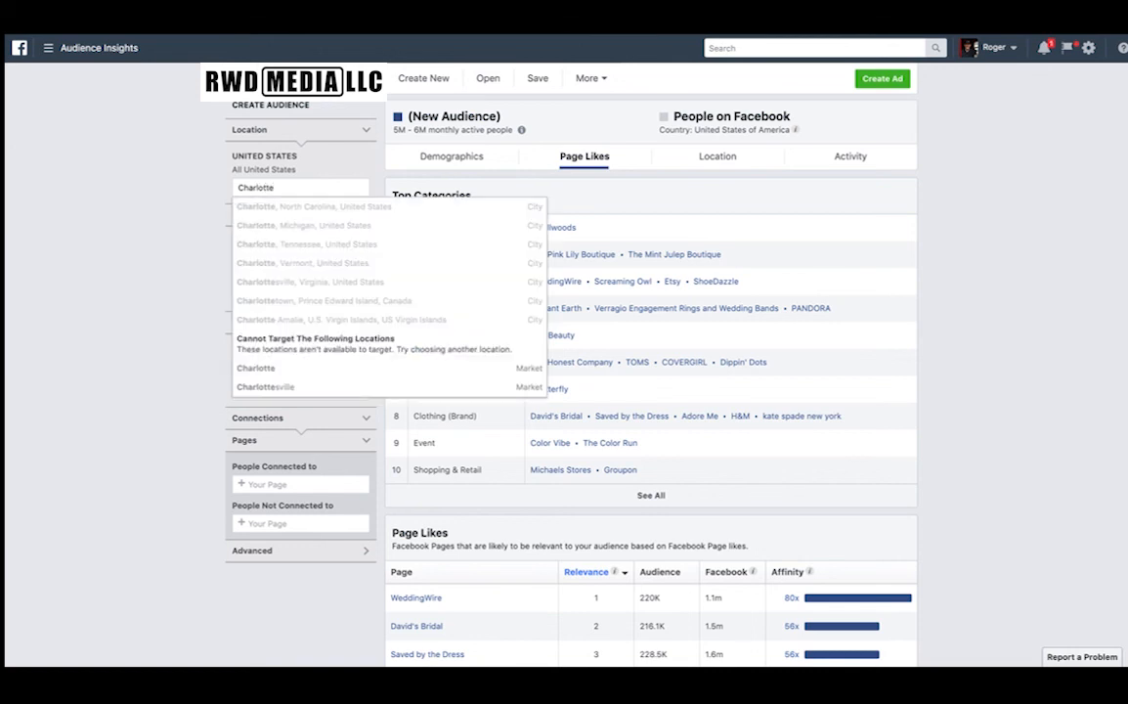
pyautogui.click(337, 207)
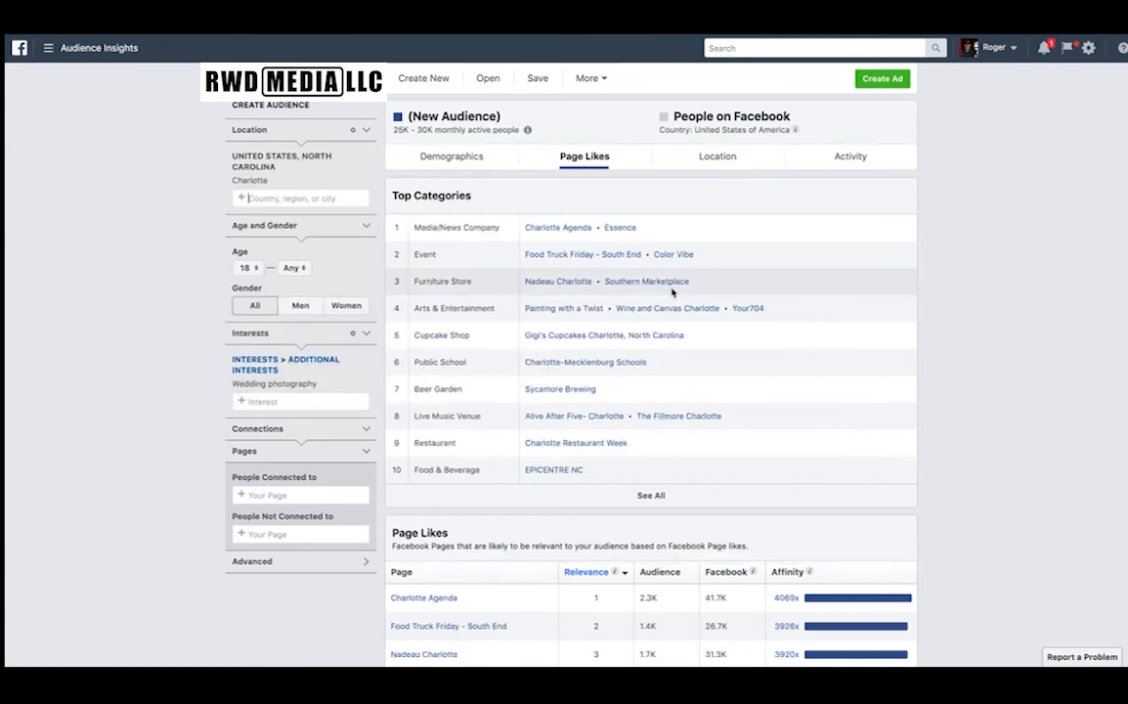
# Review the top categories and the relevance-ranked page likes of the Wedding photography audience in Charlotte.
pyautogui.scroll(-3, 949, 319)
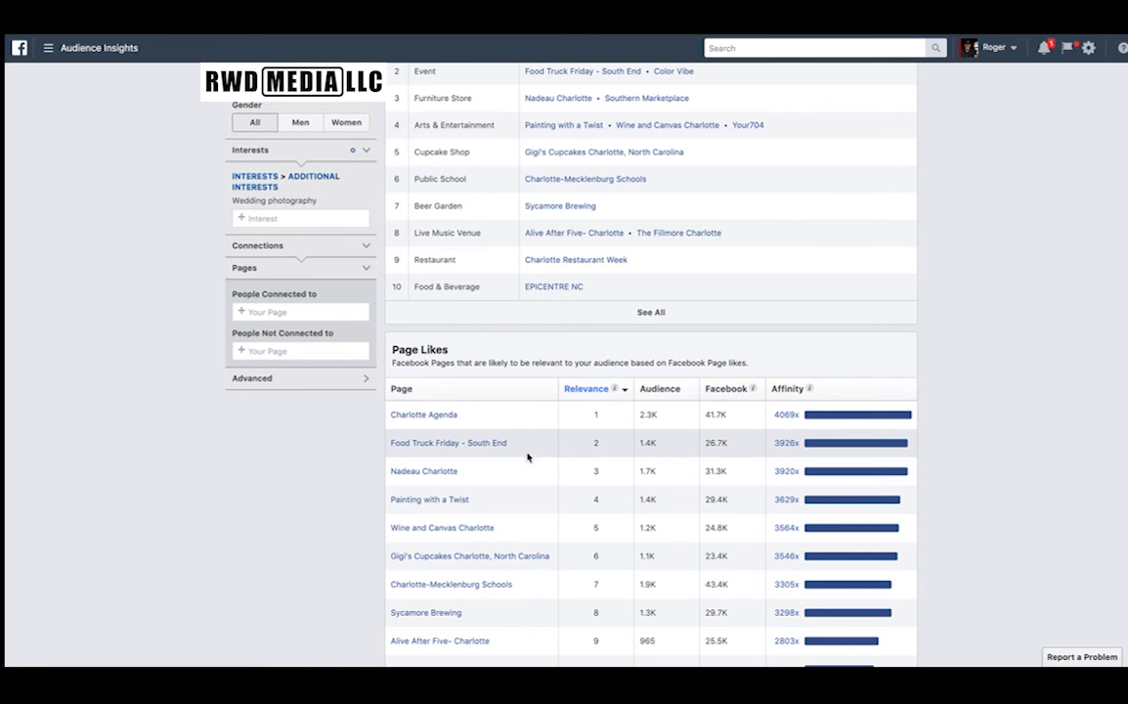
pyautogui.scroll(-1, 521, 481)
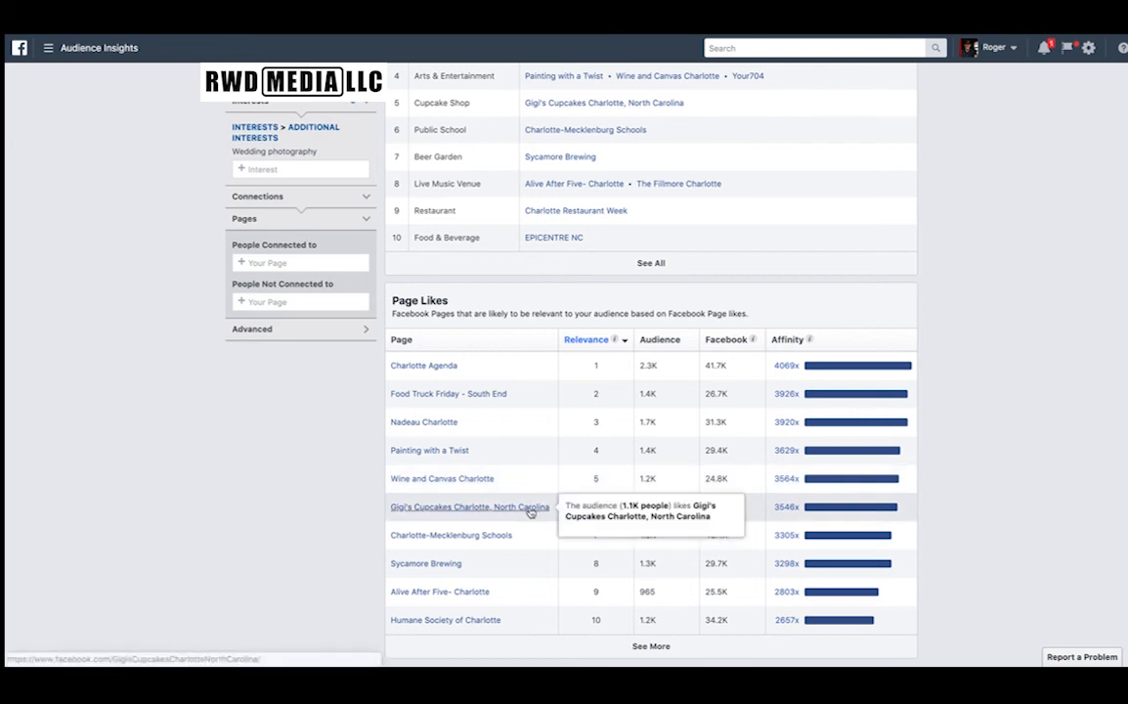
pyautogui.scroll(5, 518, 468)
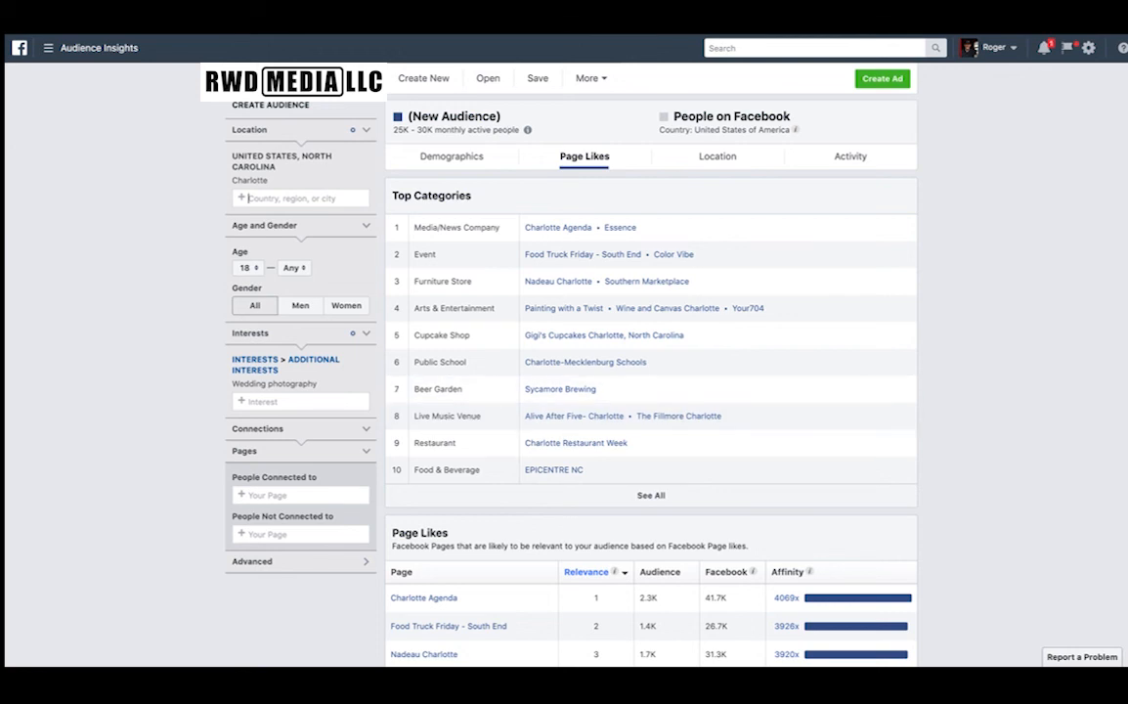
pyautogui.moveTo(518, 36)
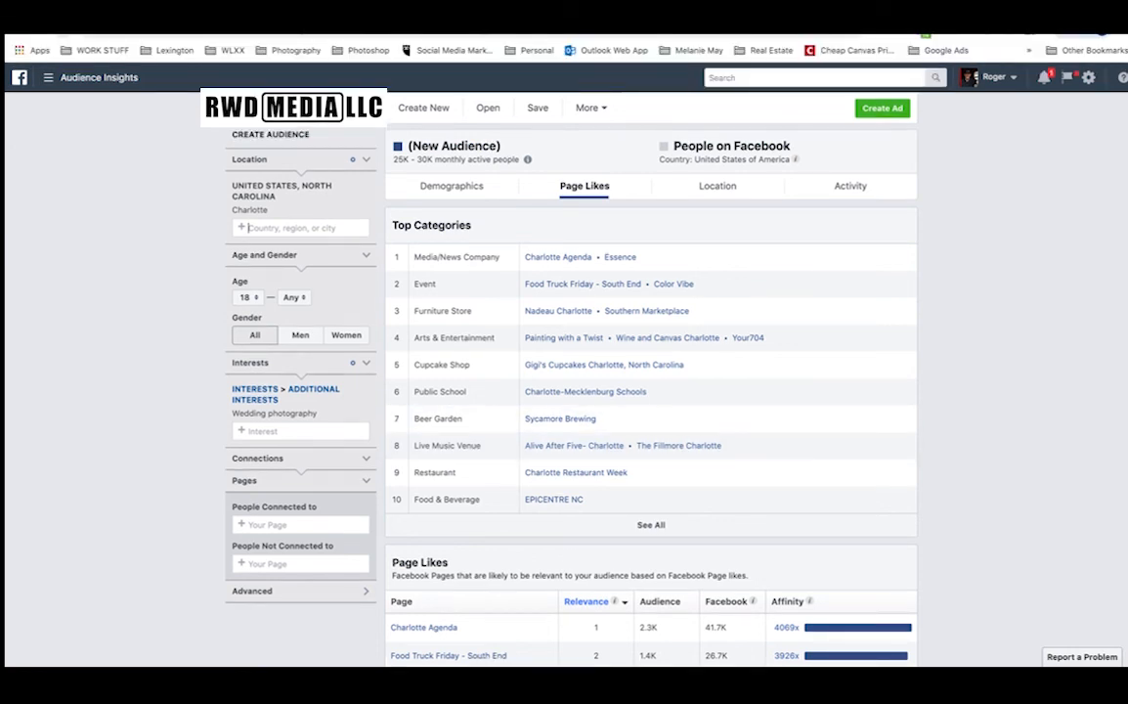